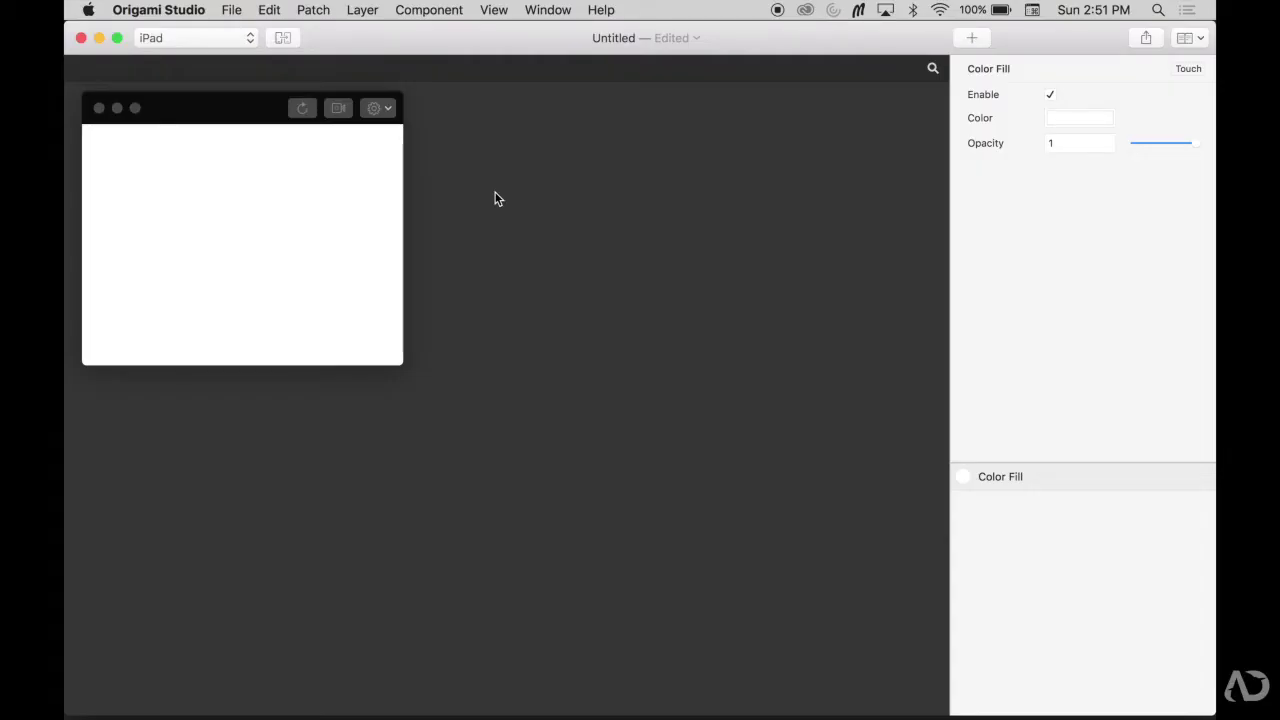
- Switch the preview device from iPad to Computer > MacBook Pro 15"
click(168, 40)
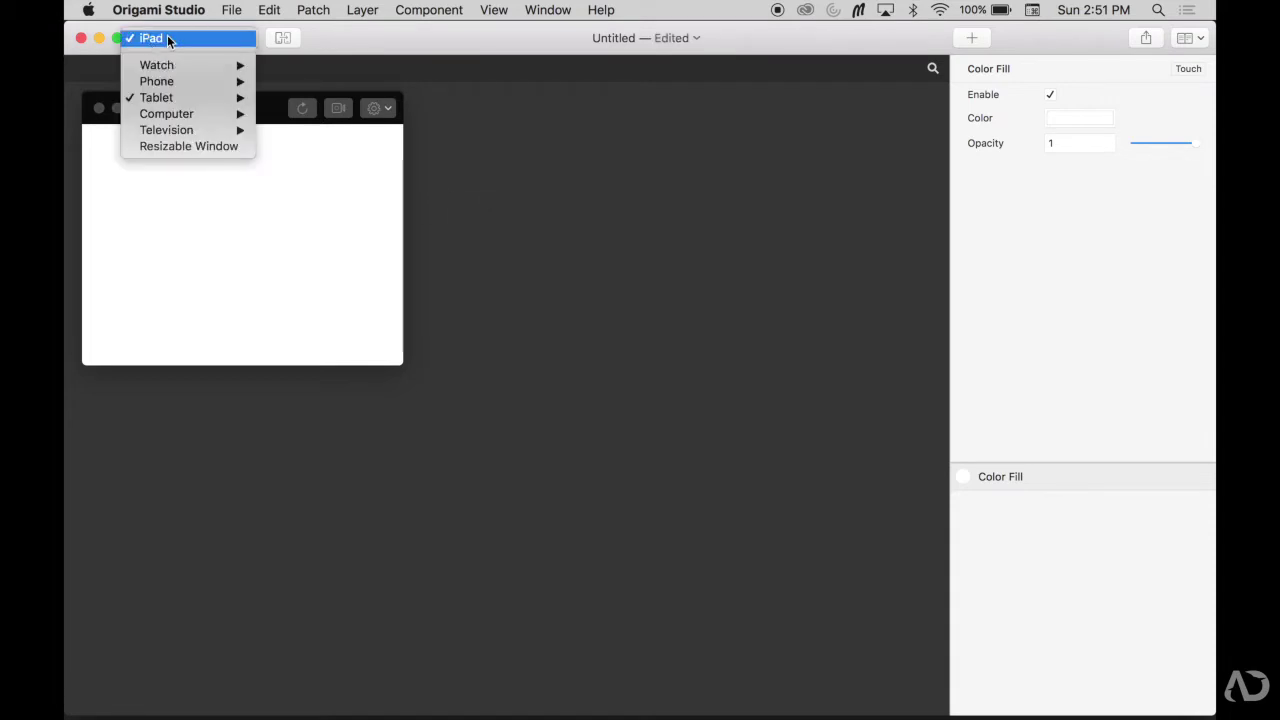
mouse_move(166, 114)
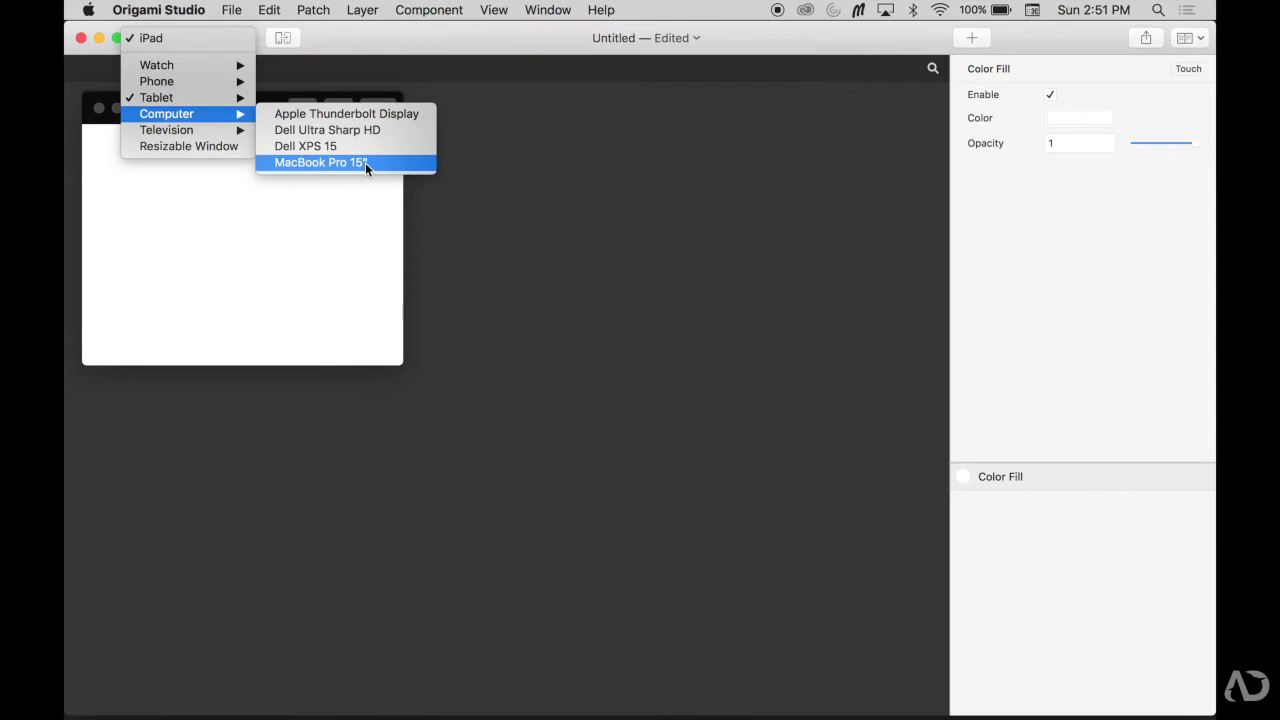
click(365, 162)
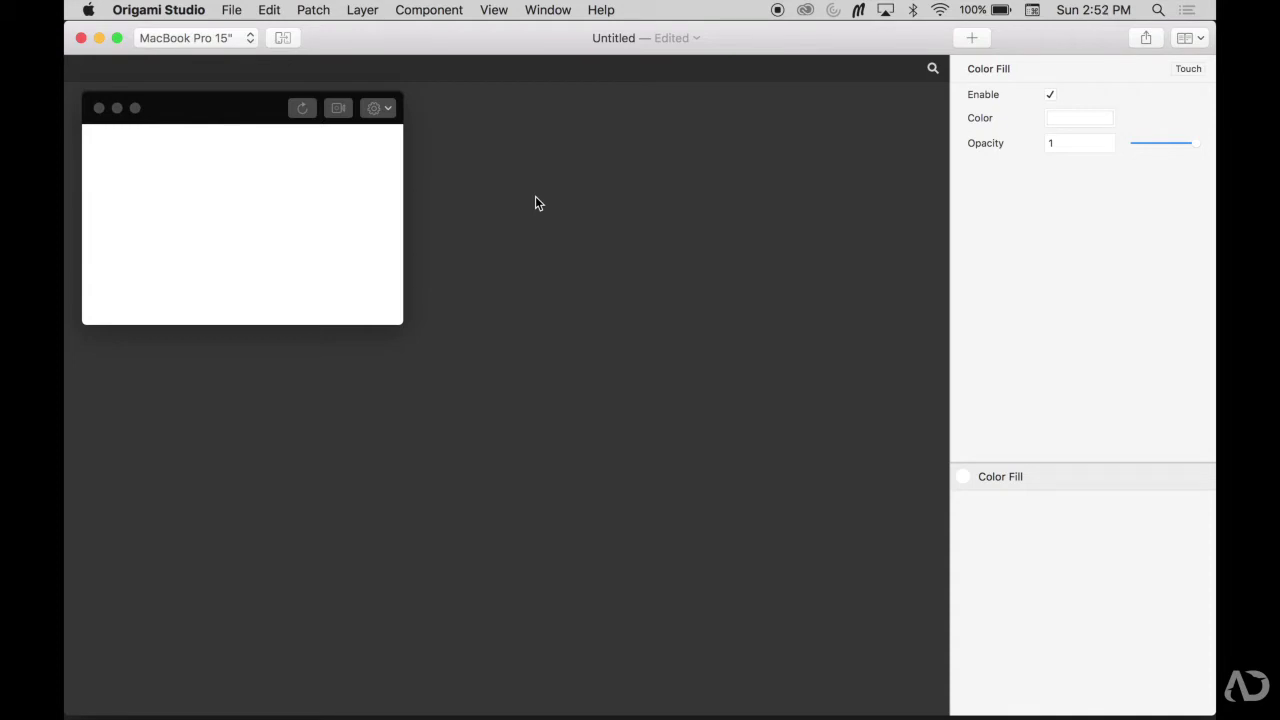
click(975, 40)
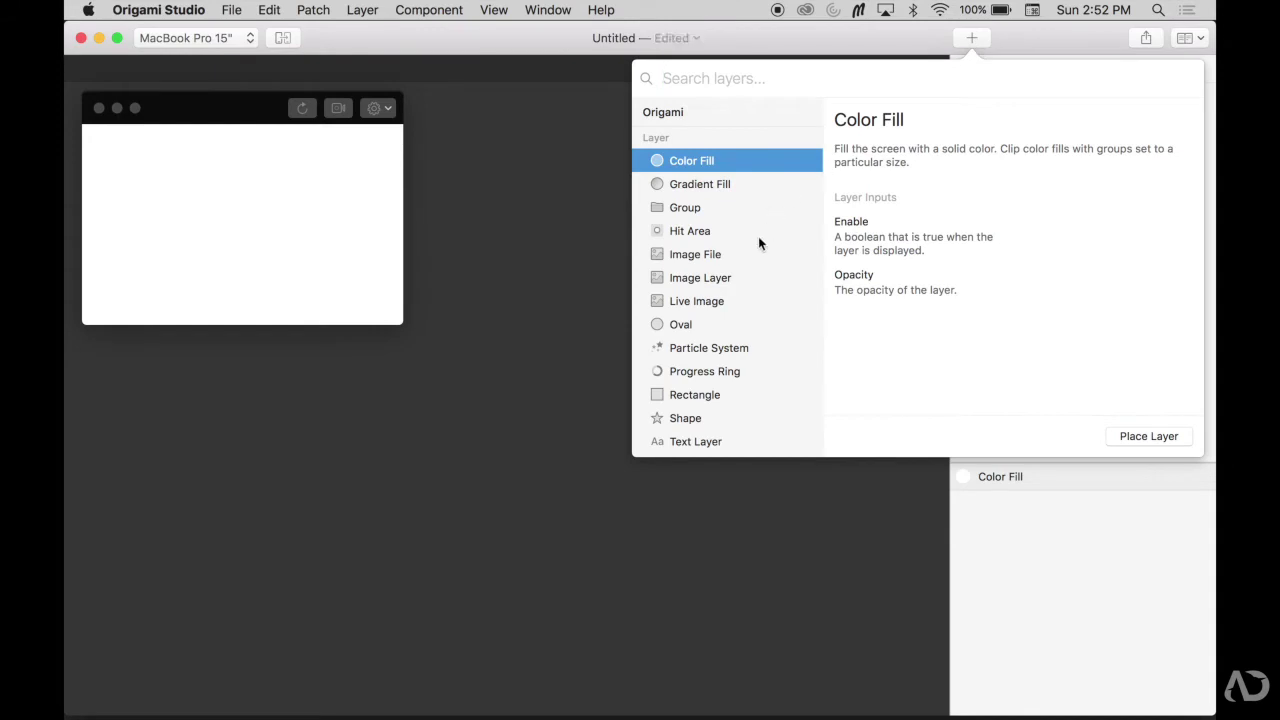
- Place a Rectangle layer and anchor it at the screen centre
click(715, 397)
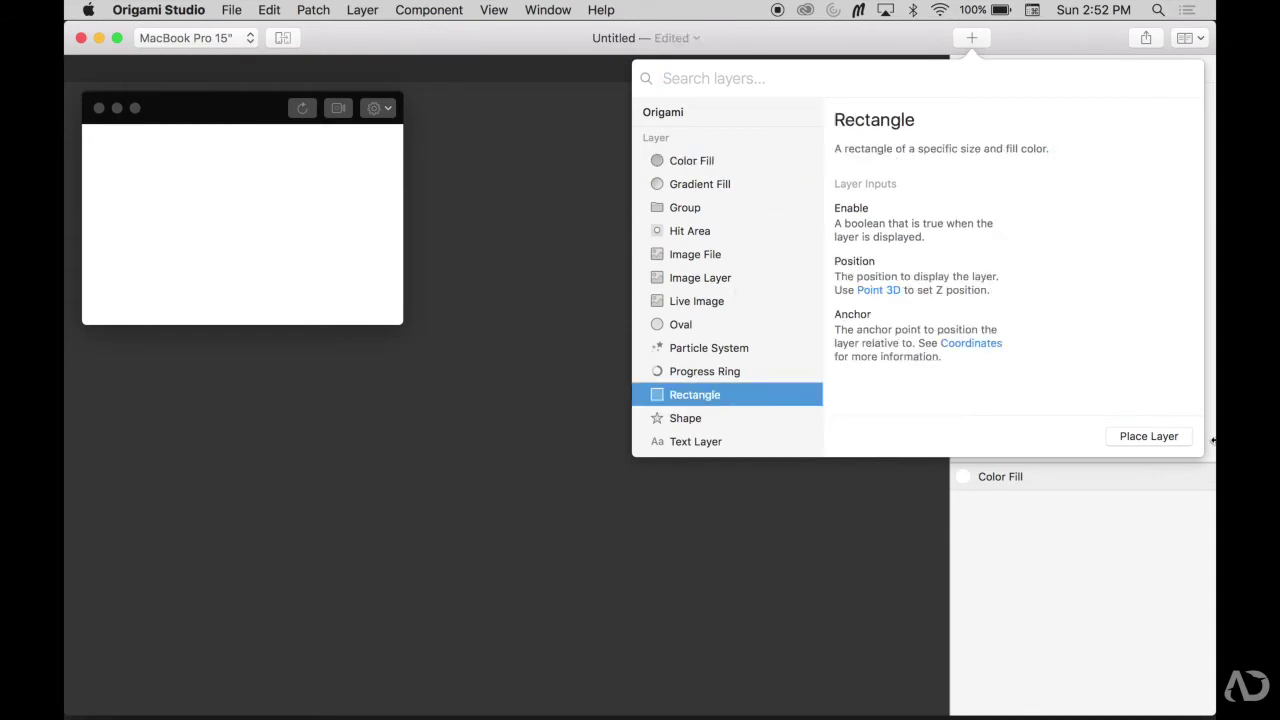
click(1172, 438)
click(828, 524)
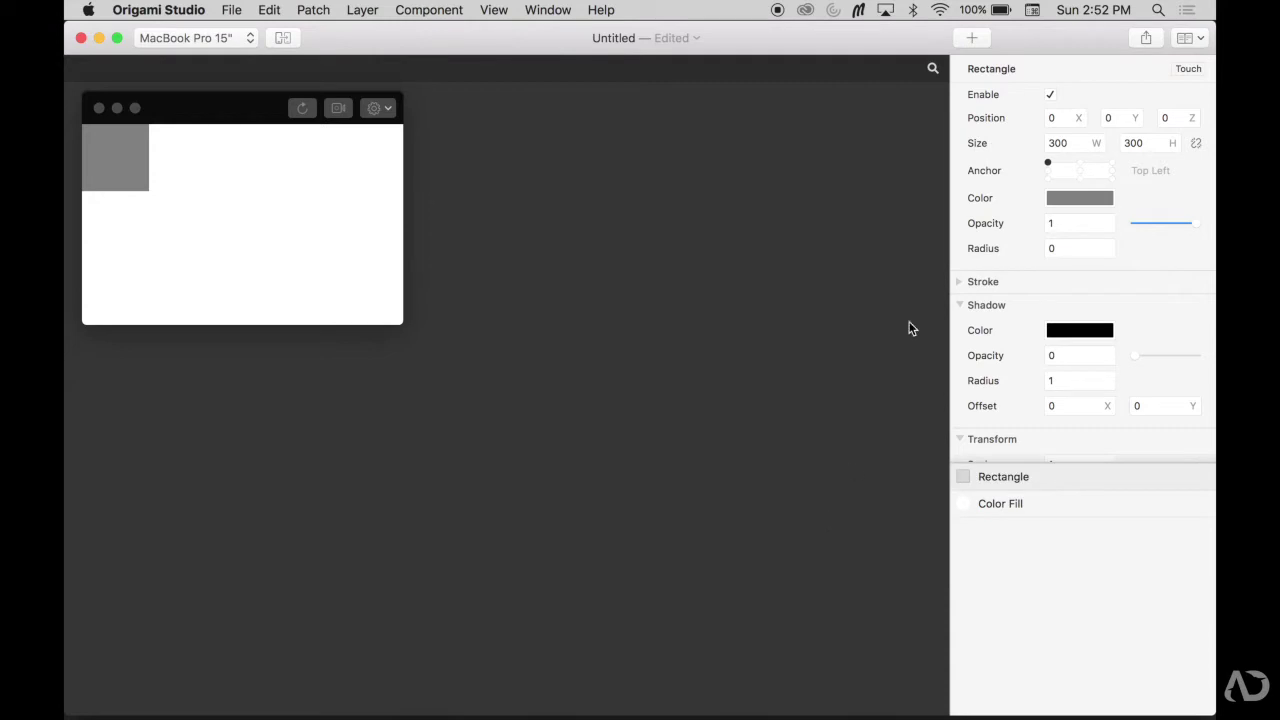
mouse_move(979, 406)
click(1020, 478)
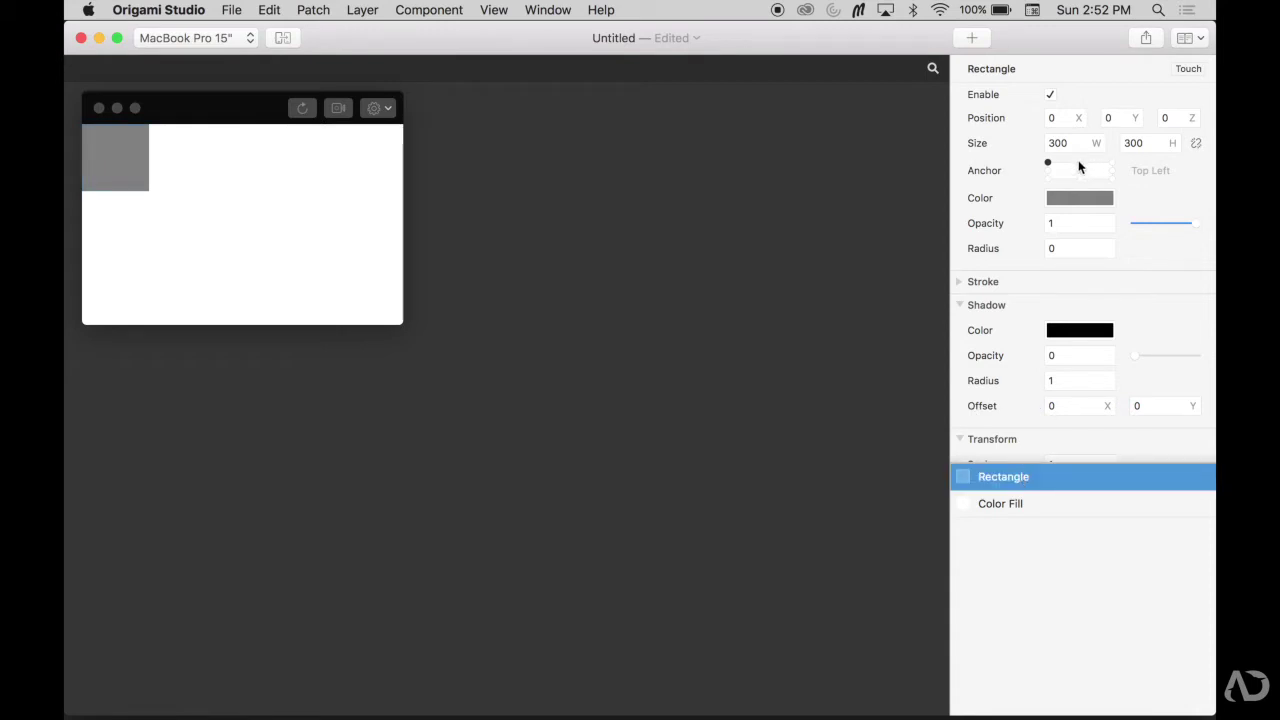
drag(1080, 162, 1080, 171)
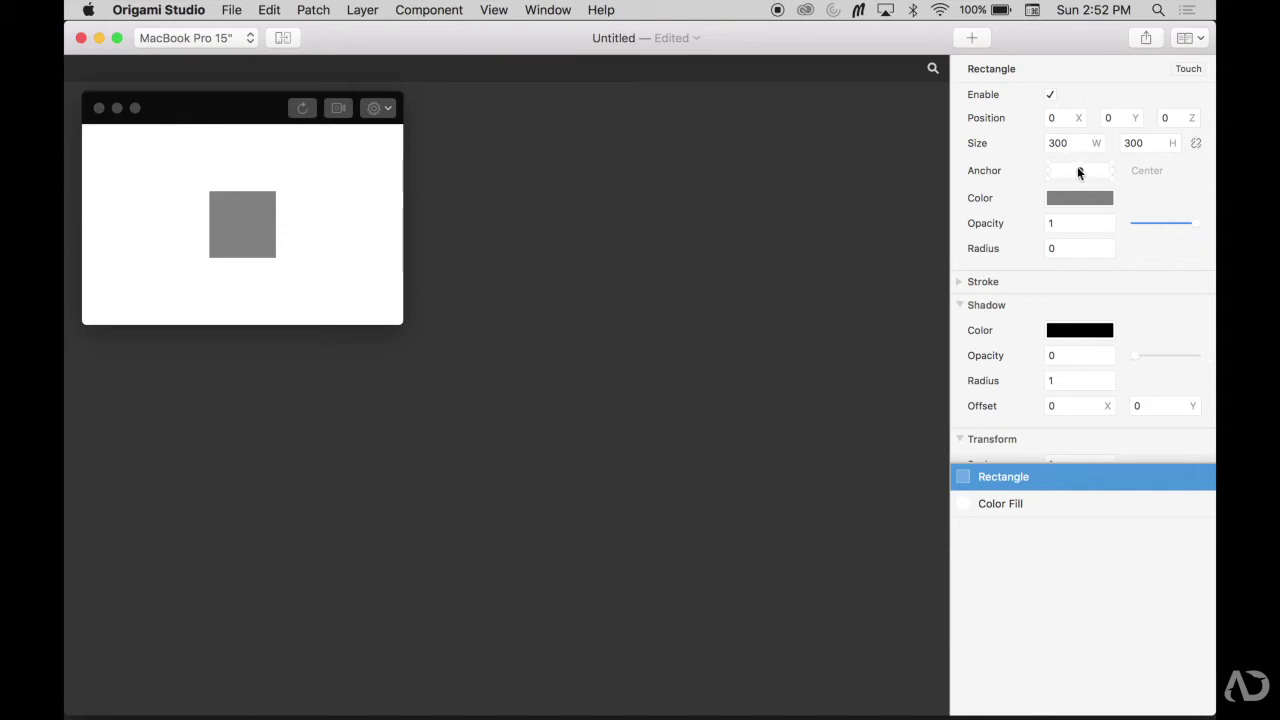
- Size the rectangle 600×200 with a corner radius of 18
click(1055, 145)
text(500)
key(Tab)
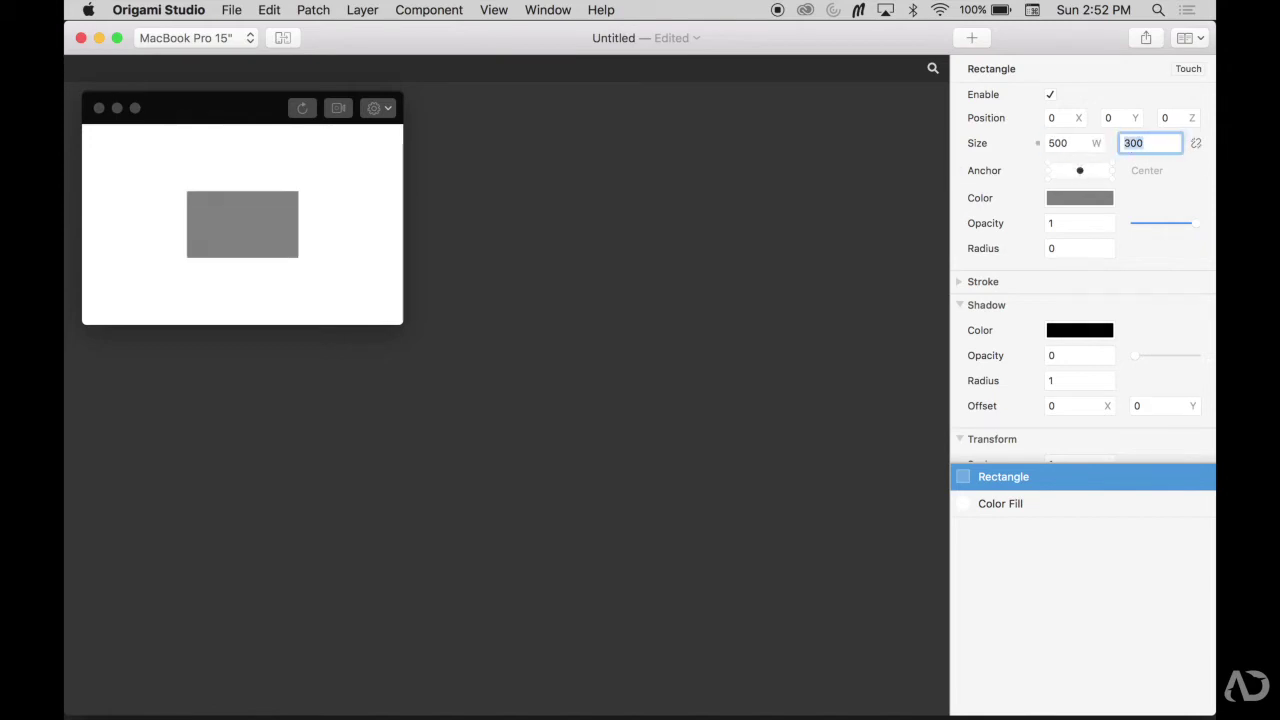
text(50)
text(100)
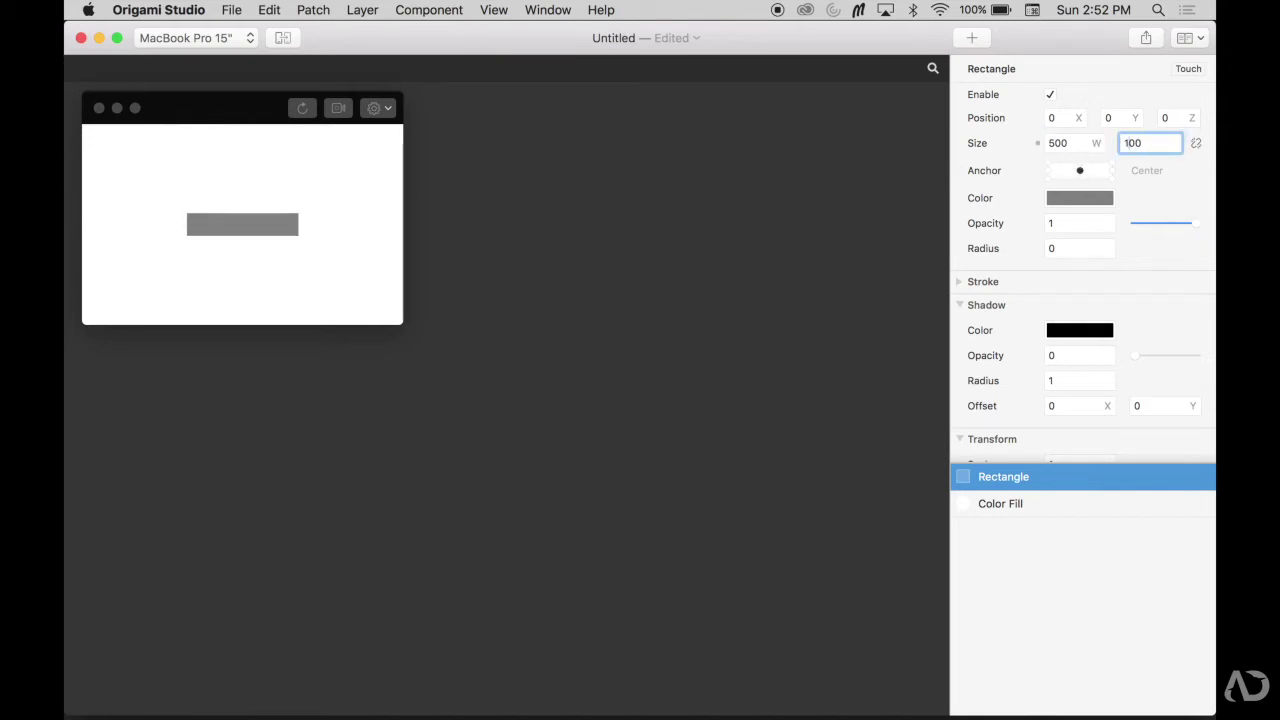
text(200)
click(1045, 143)
text(600)
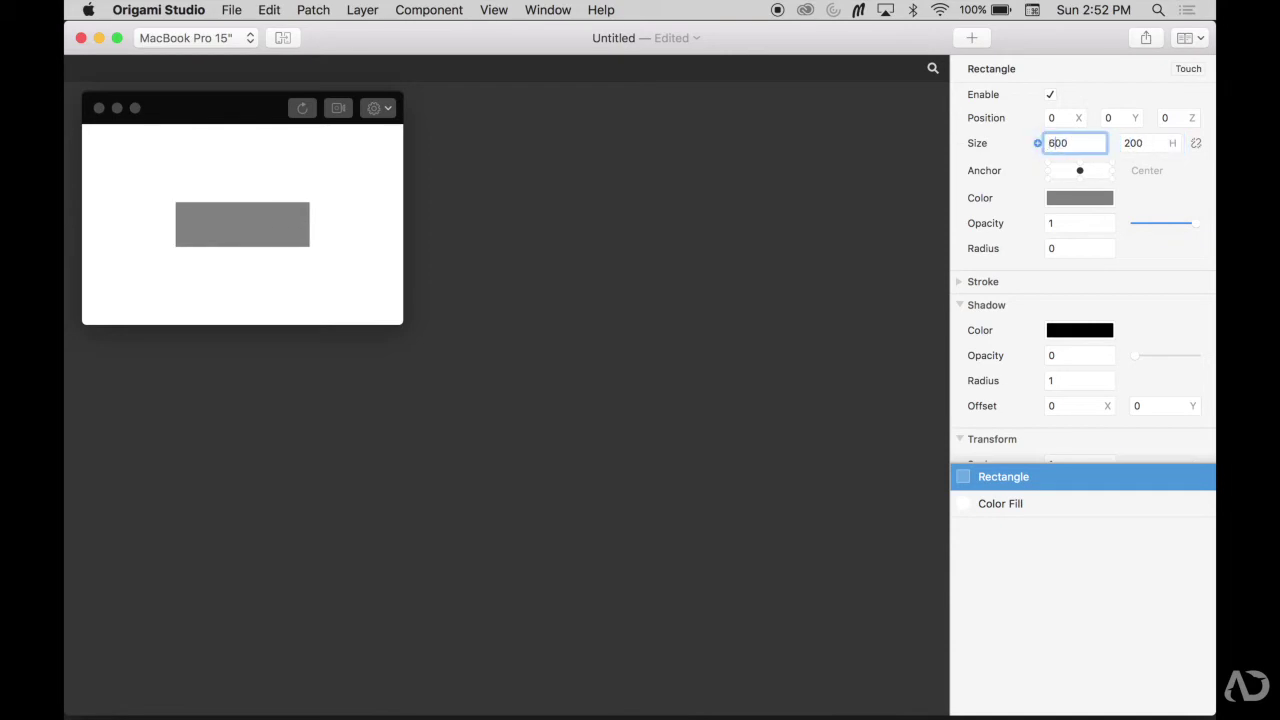
click(1062, 248)
text(18)
key(Return)
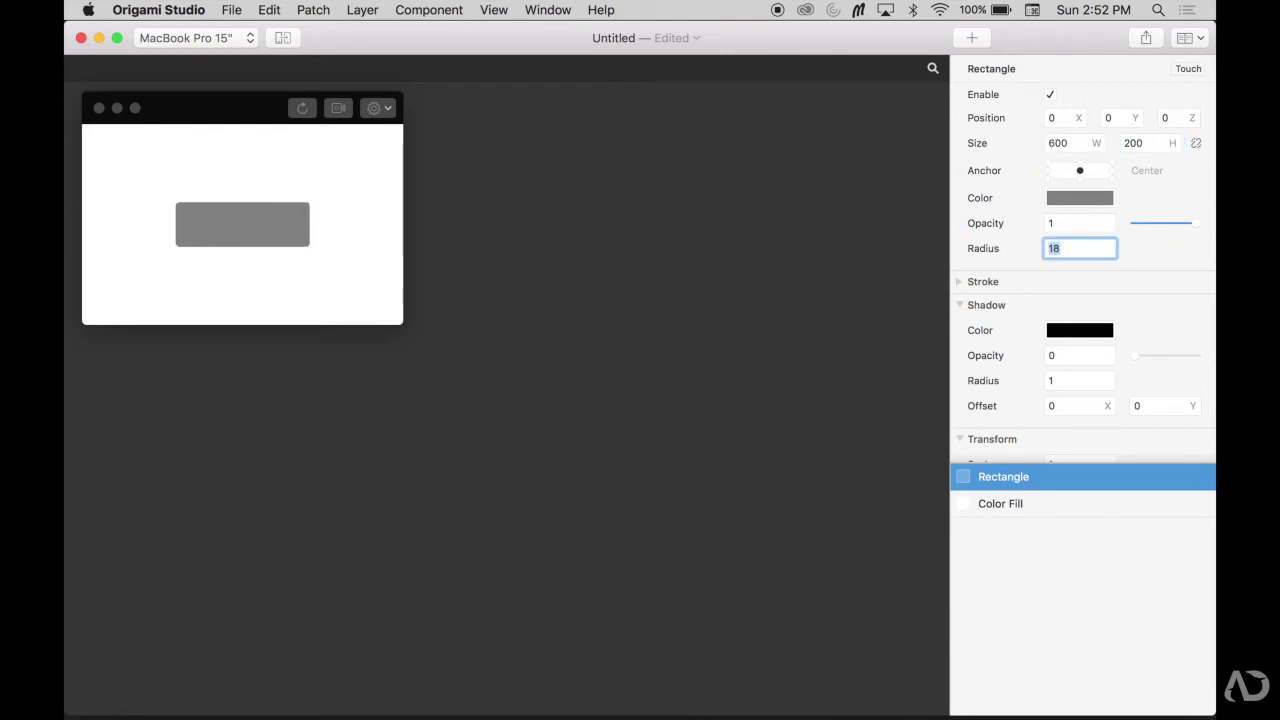
click(906, 234)
- Insert a Text Layer reading 'Submit'
key(super+Return)
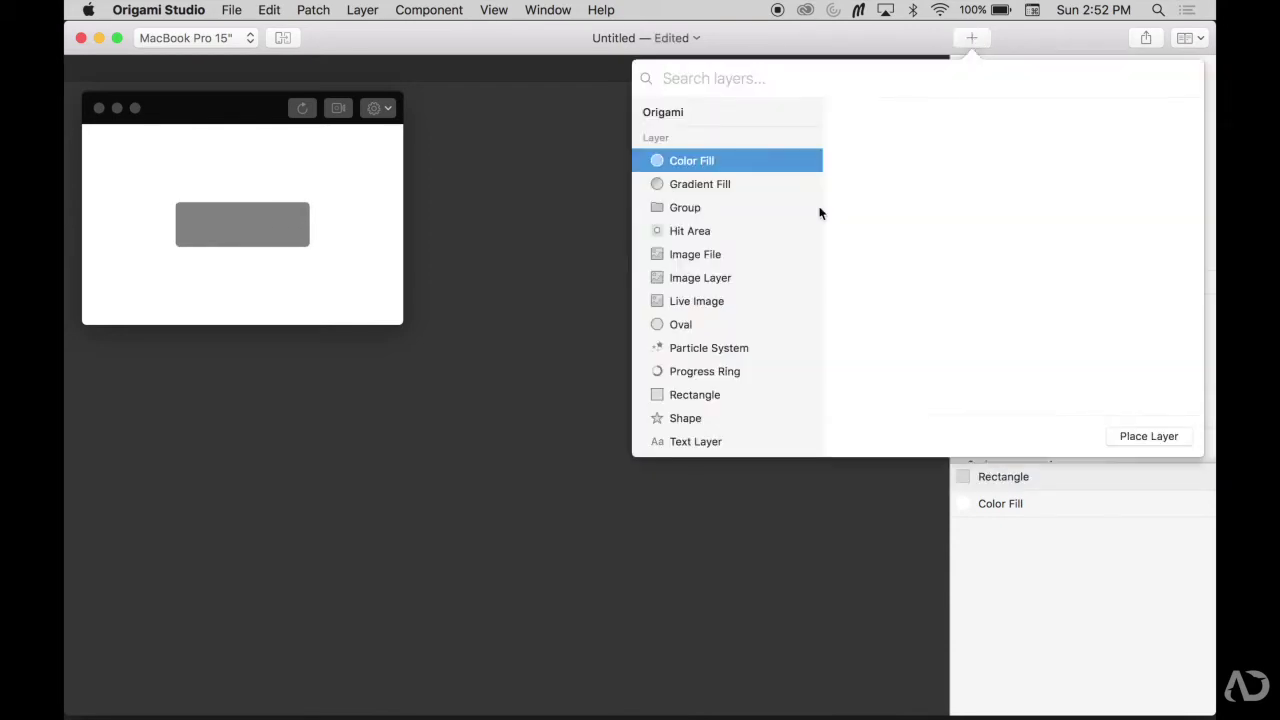
scroll(714, 331, down, 2)
double_click(714, 346)
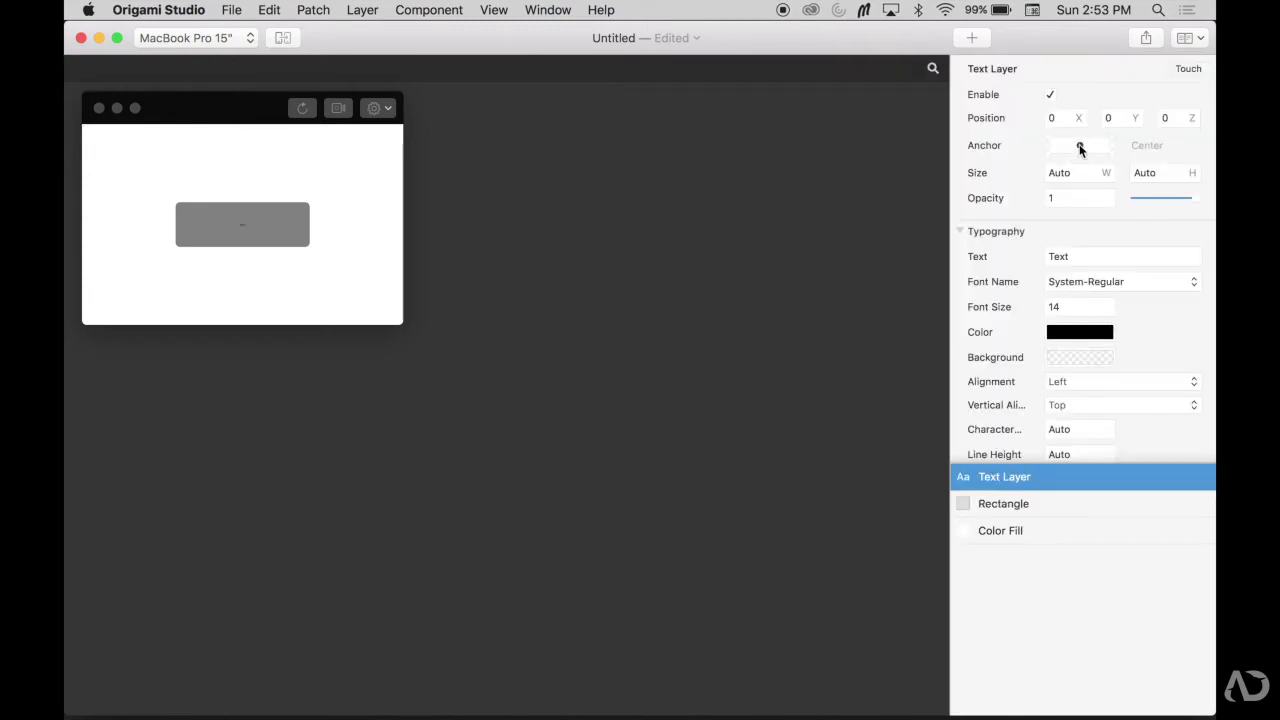
click(1080, 256)
text(Submit)
- Set the label font to System Semibold and its colour to white
click(1151, 281)
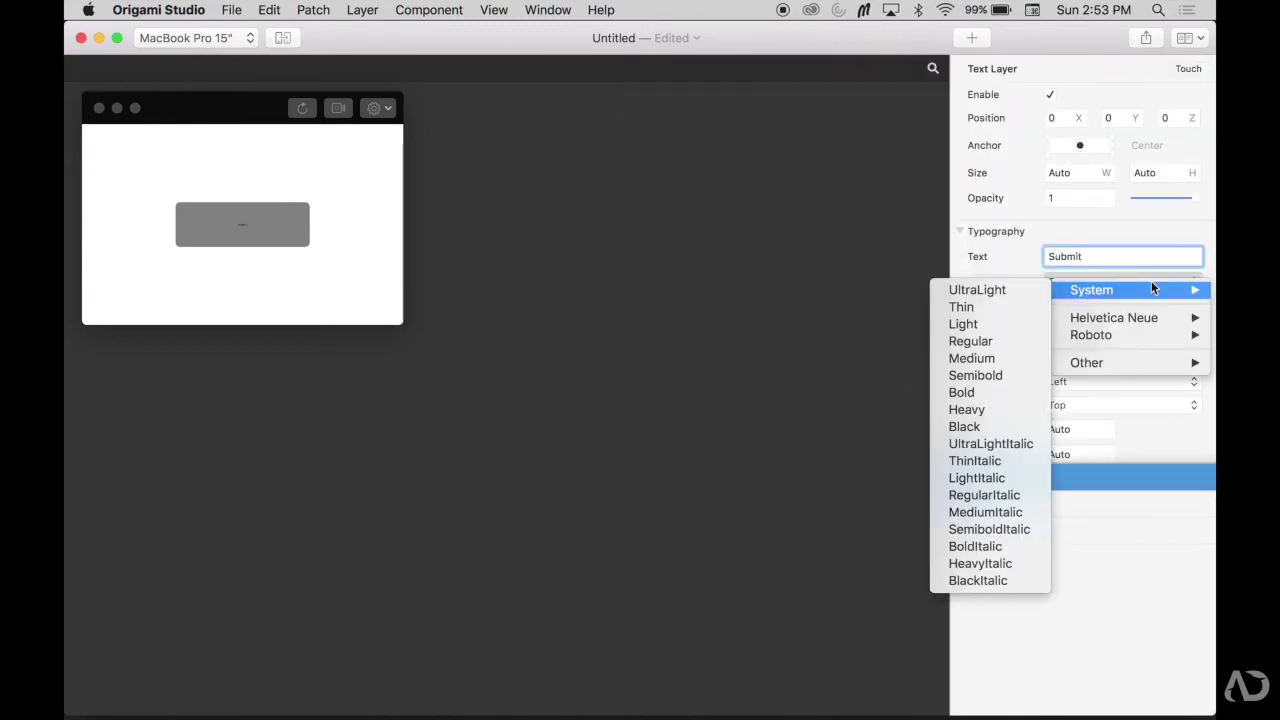
click(975, 375)
click(1080, 331)
click(825, 167)
drag(1018, 407, 763, 400)
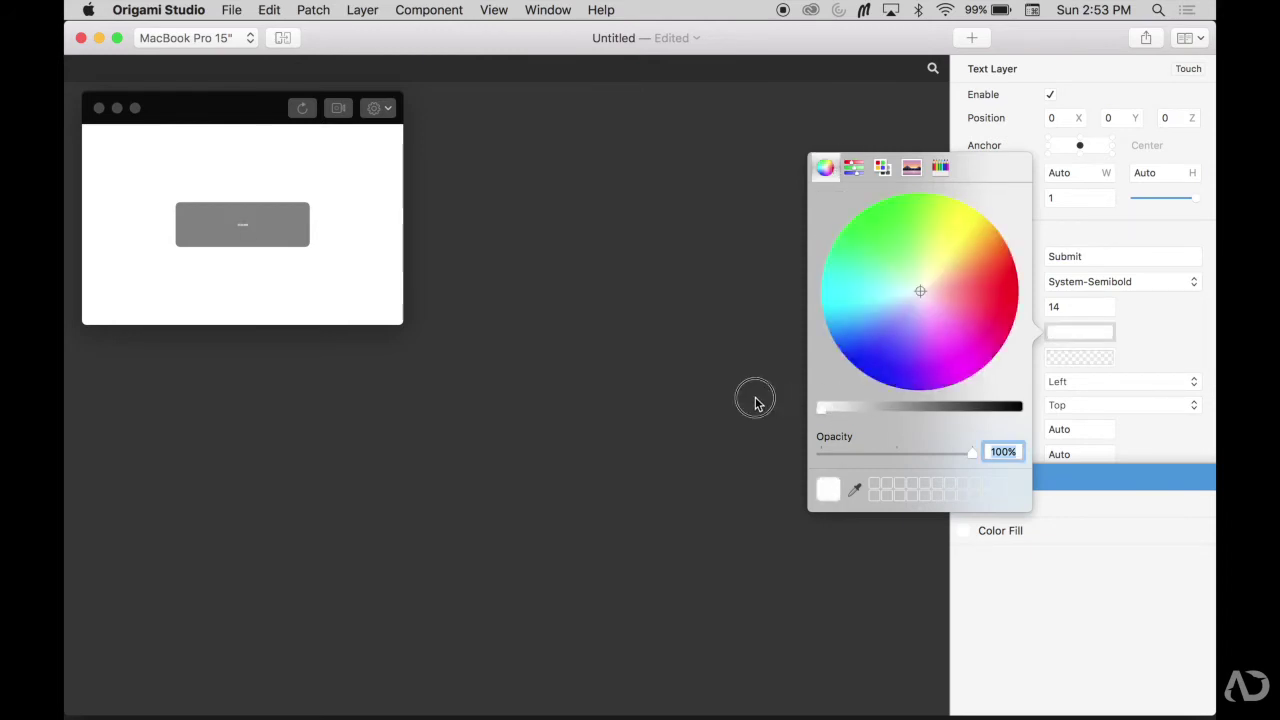
- Set the label font size to 50
click(1080, 306)
key(BackSpace)
text(0)
key(shift+Up)
key(shift+Up)
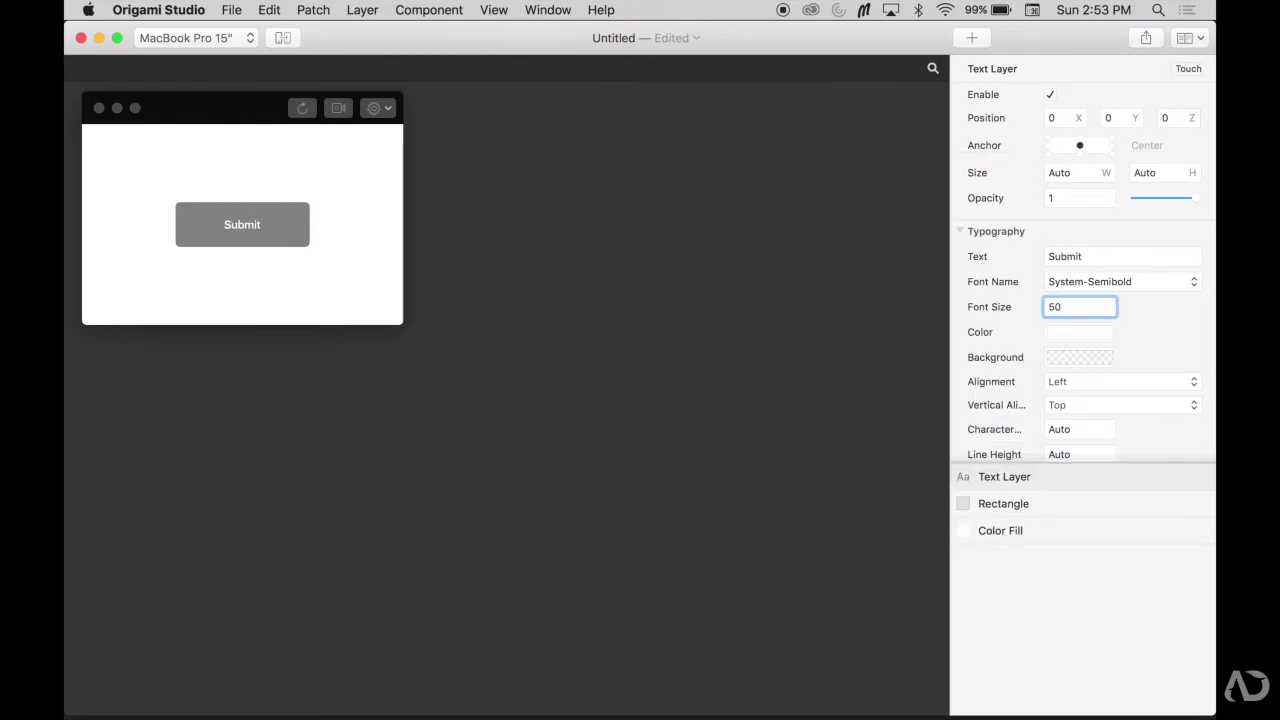
click(1002, 503)
- Group the Text Layer and Rectangle and name the group 'button'
shift+click(1023, 479)
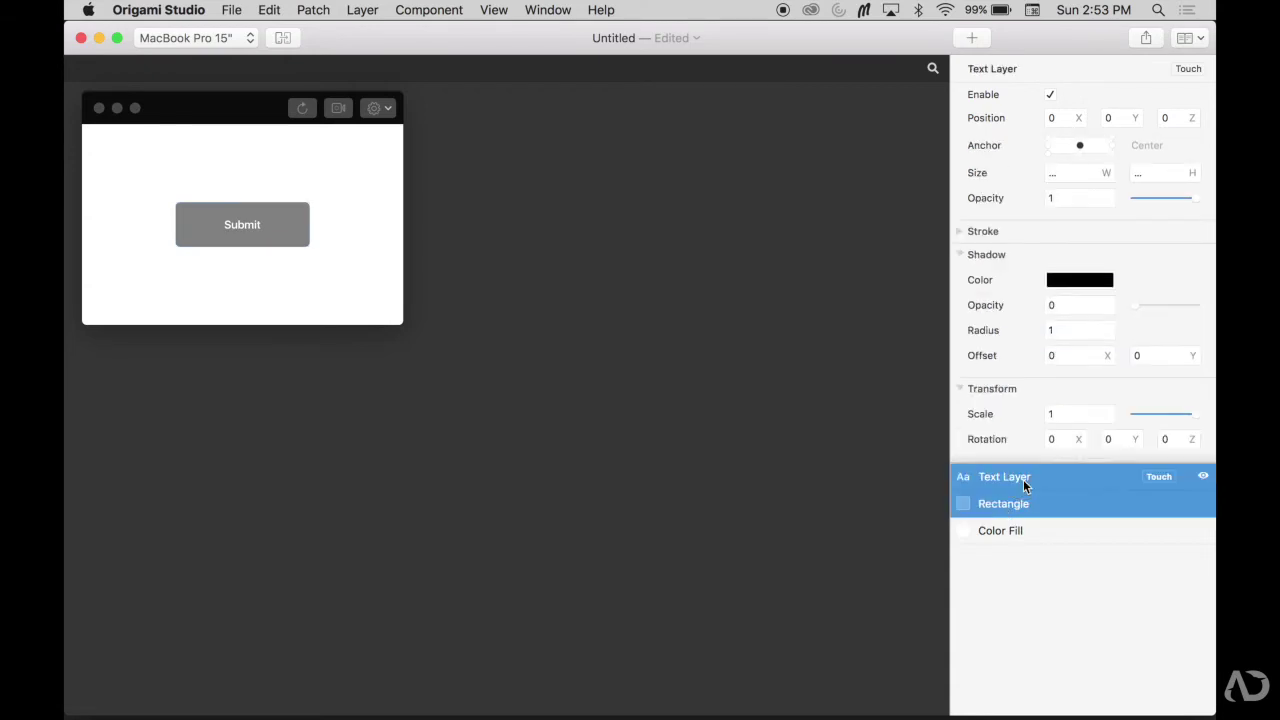
key(super+g)
double_click(1023, 479)
text(button)
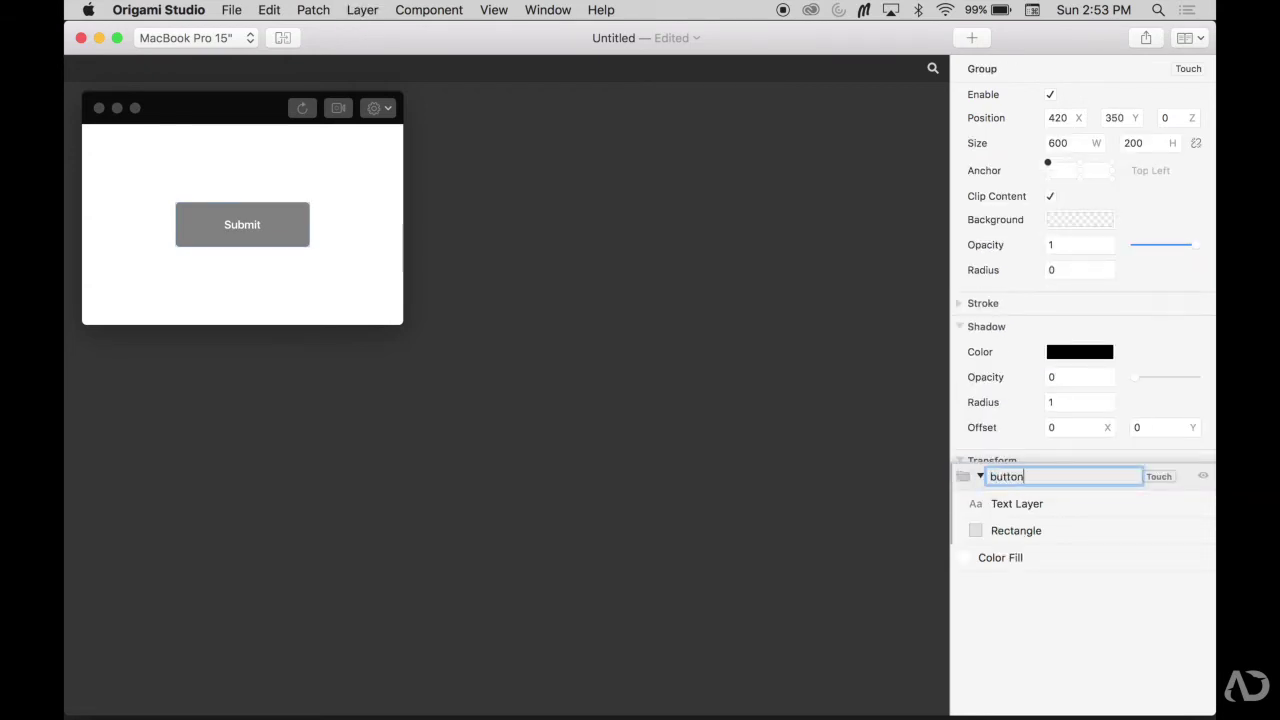
key(Return)
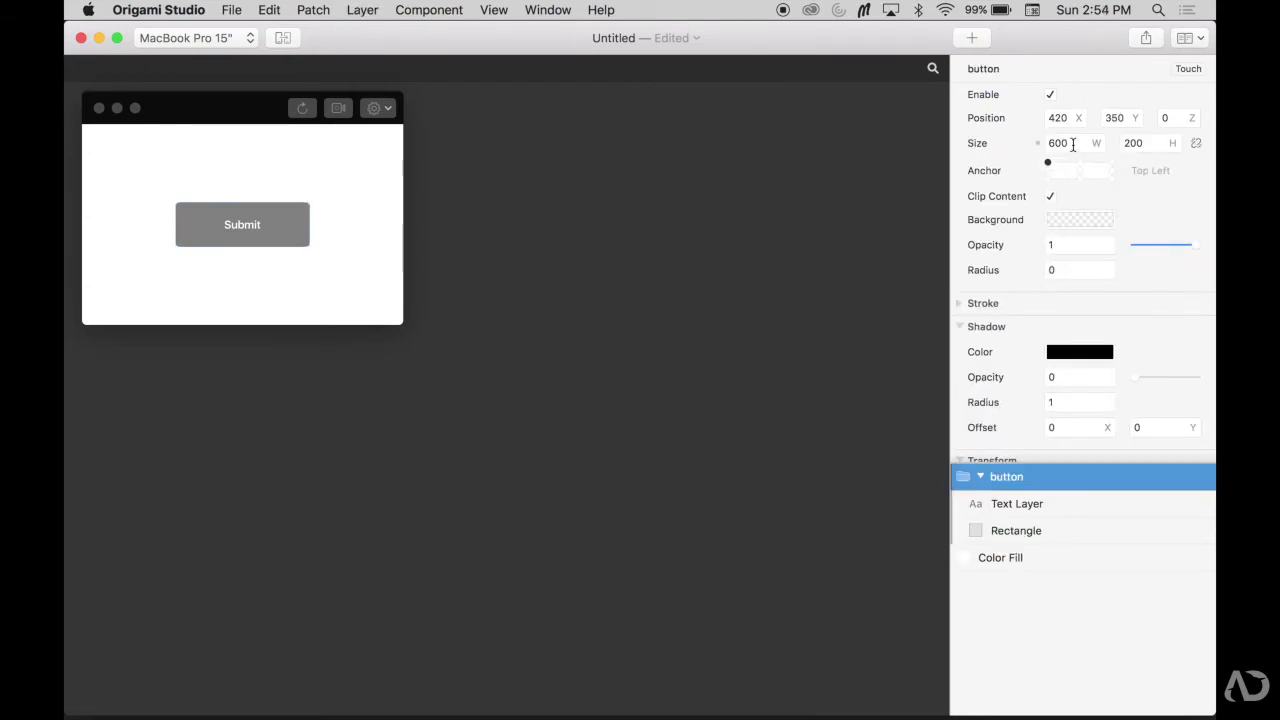
- Widen the button group to 650, give the rectangle radius 30, and enlarge the preview
drag(1073, 143, 1145, 142)
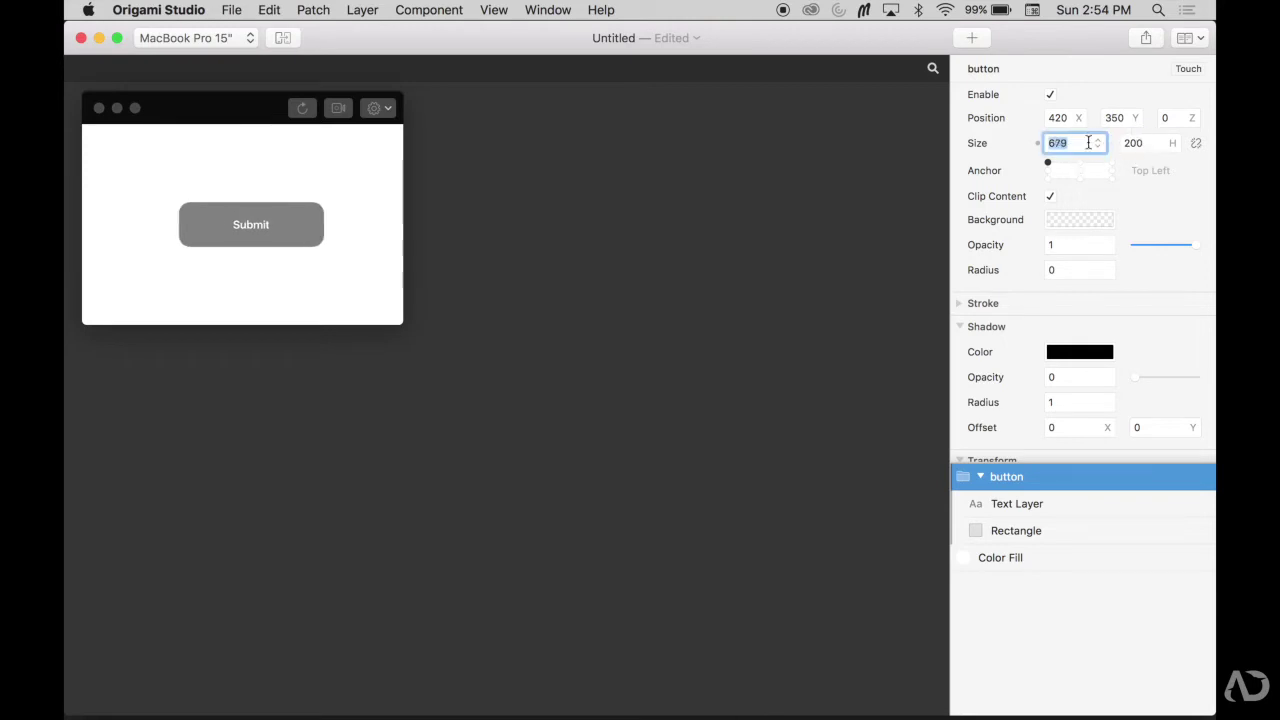
text(650)
key(Return)
click(1056, 530)
click(744, 524)
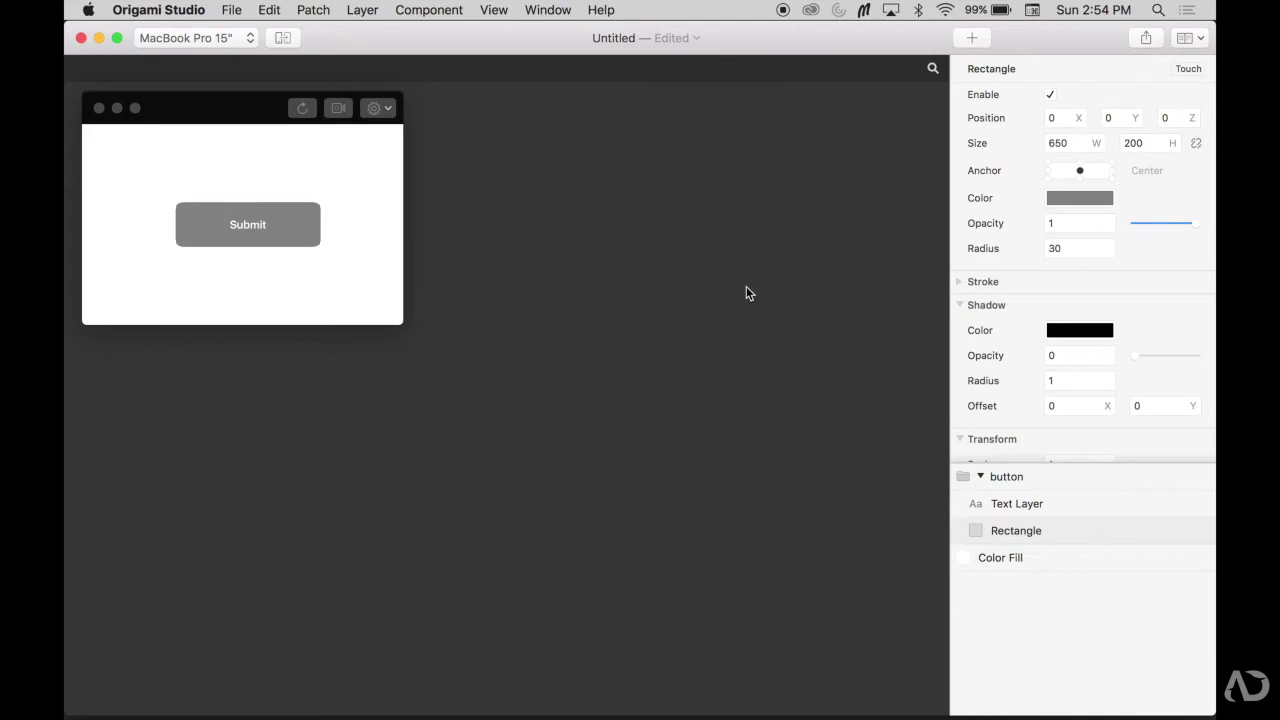
drag(404, 326, 536, 406)
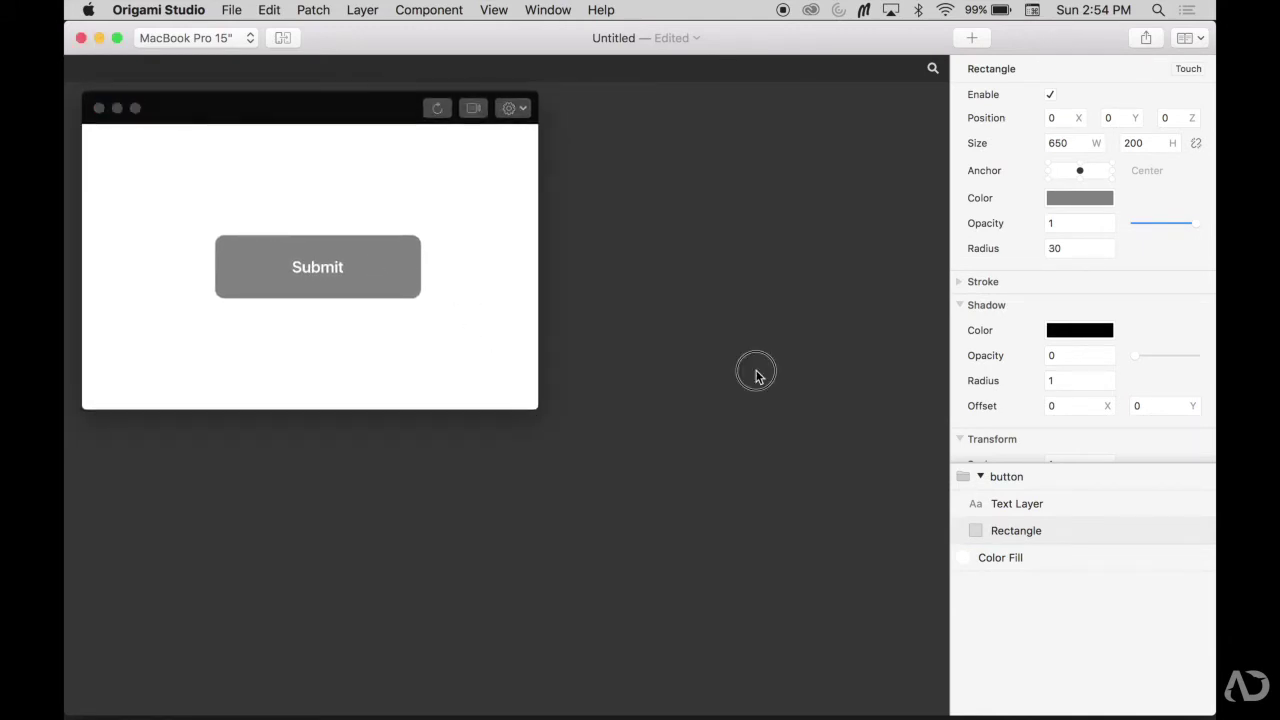
click(1075, 530)
- Attach a Hover interaction to the button group and move its patch below the preview
click(1060, 477)
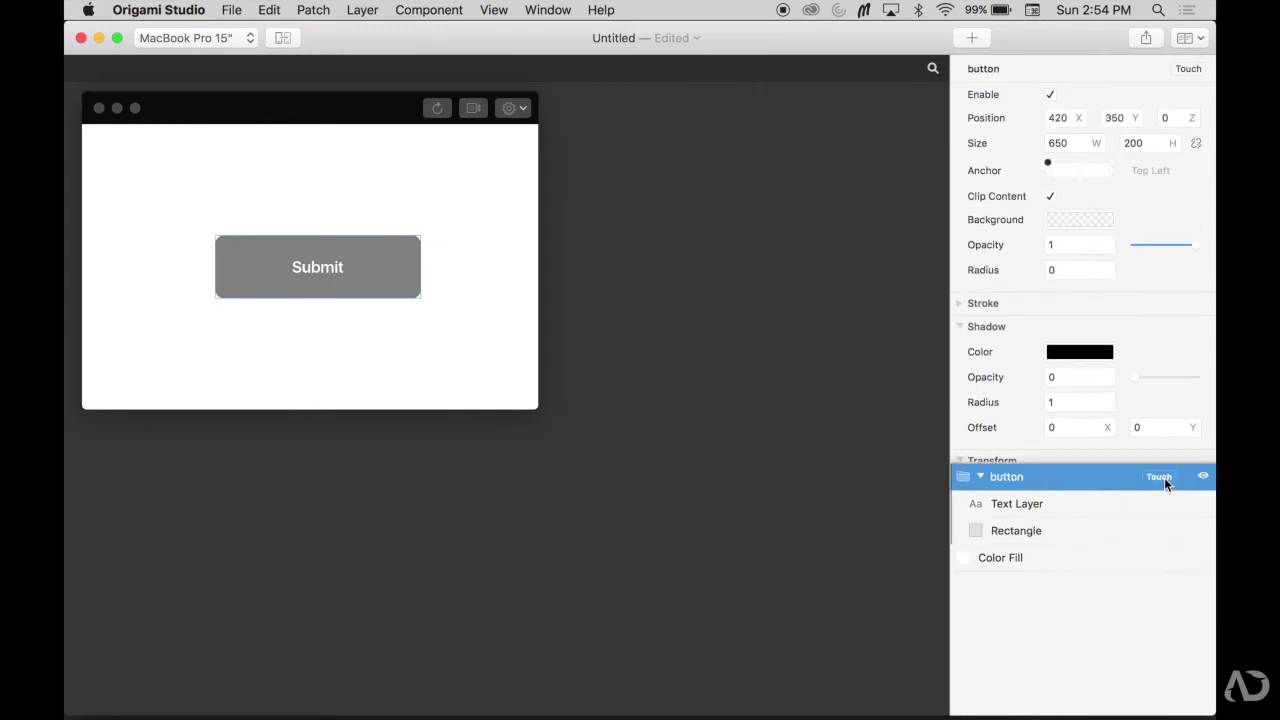
click(1160, 477)
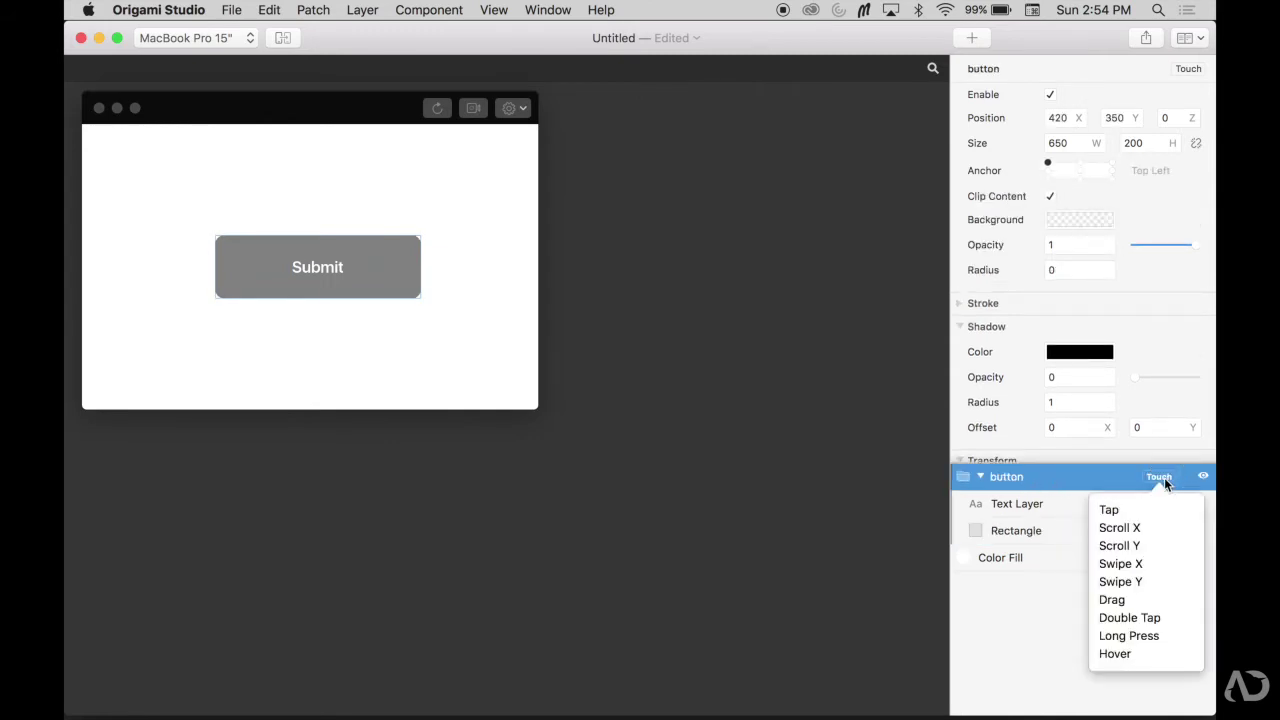
click(1151, 655)
drag(667, 390, 402, 477)
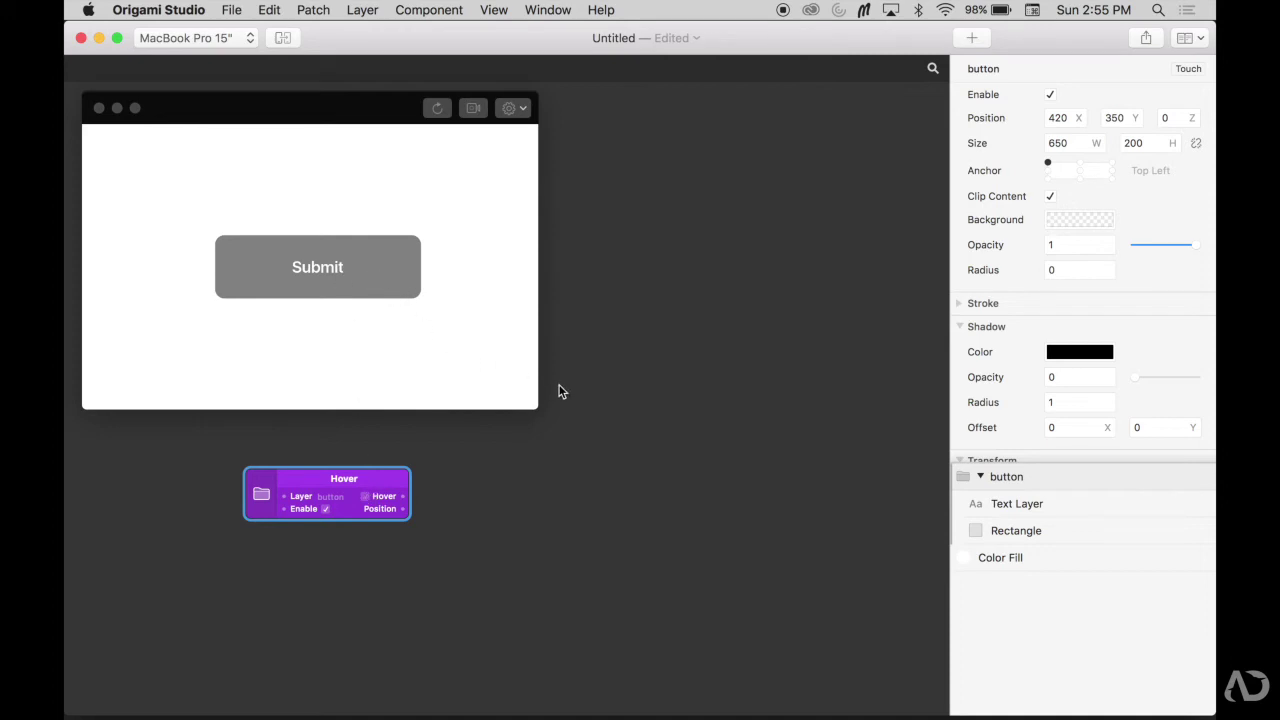
- Add a Transition patch beside Hover and set its type to Color
double_click(545, 467)
text(tra)
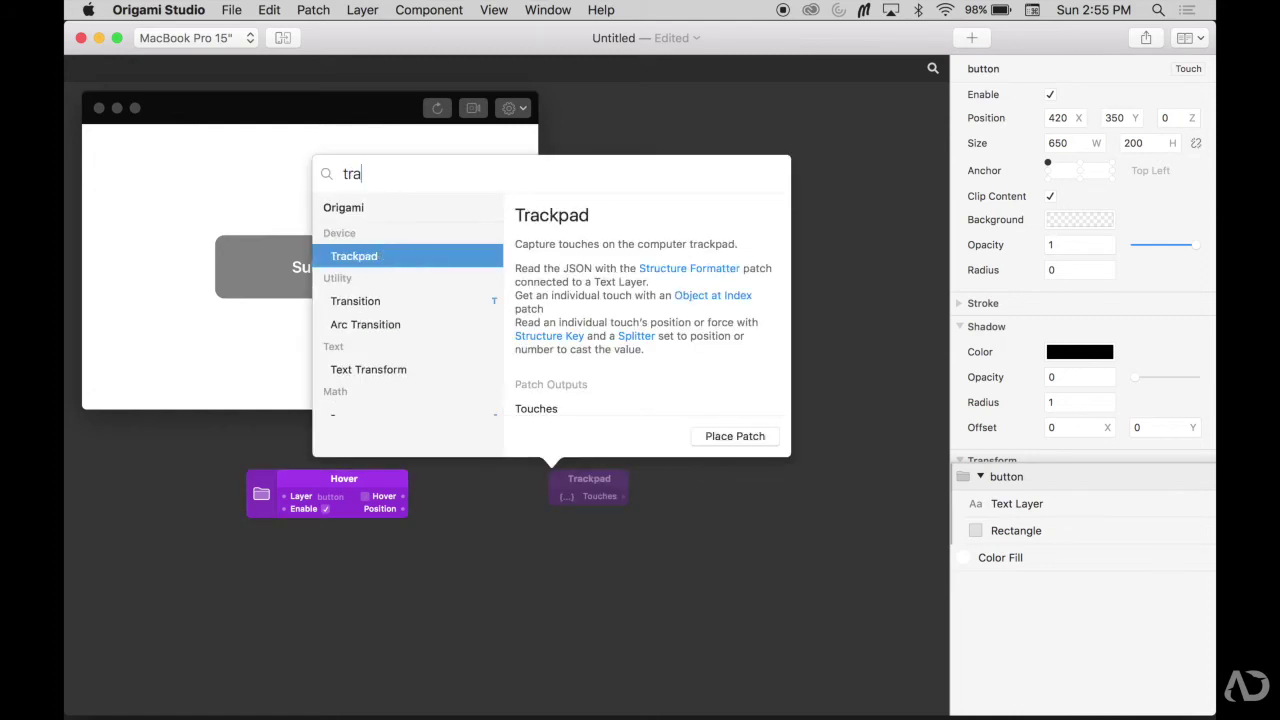
text(n)
key(Return)
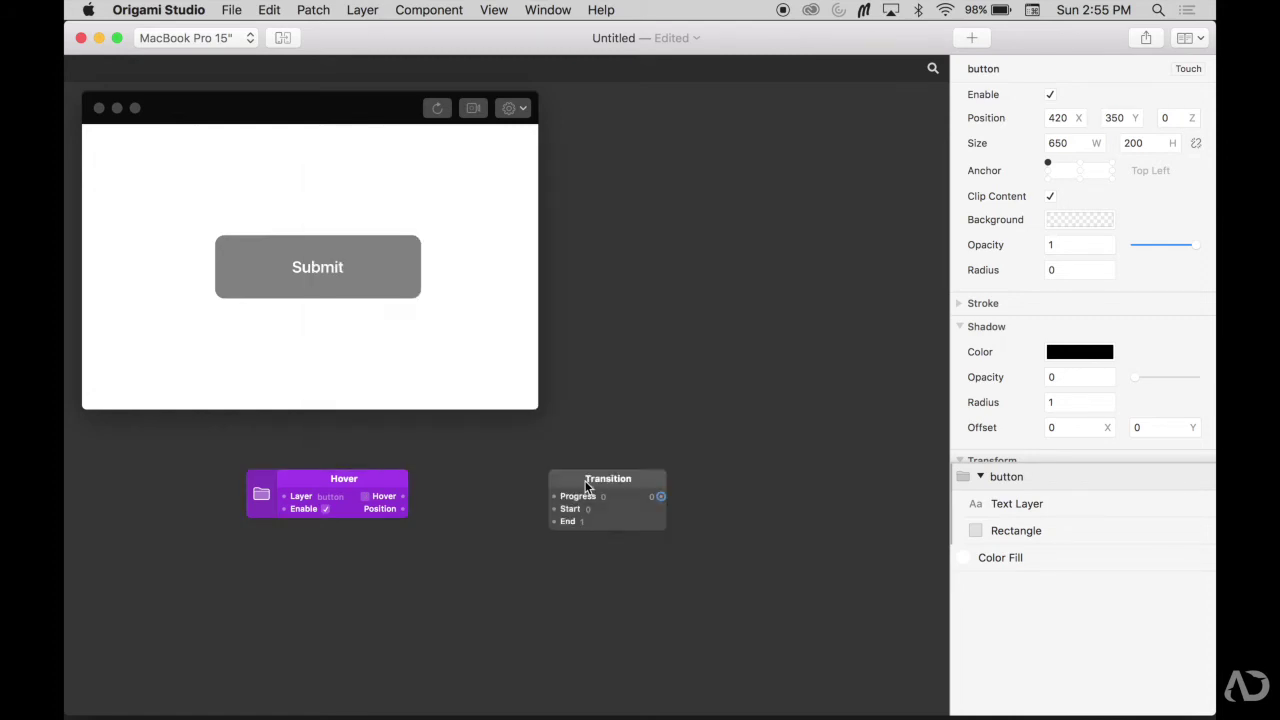
drag(588, 481, 472, 480)
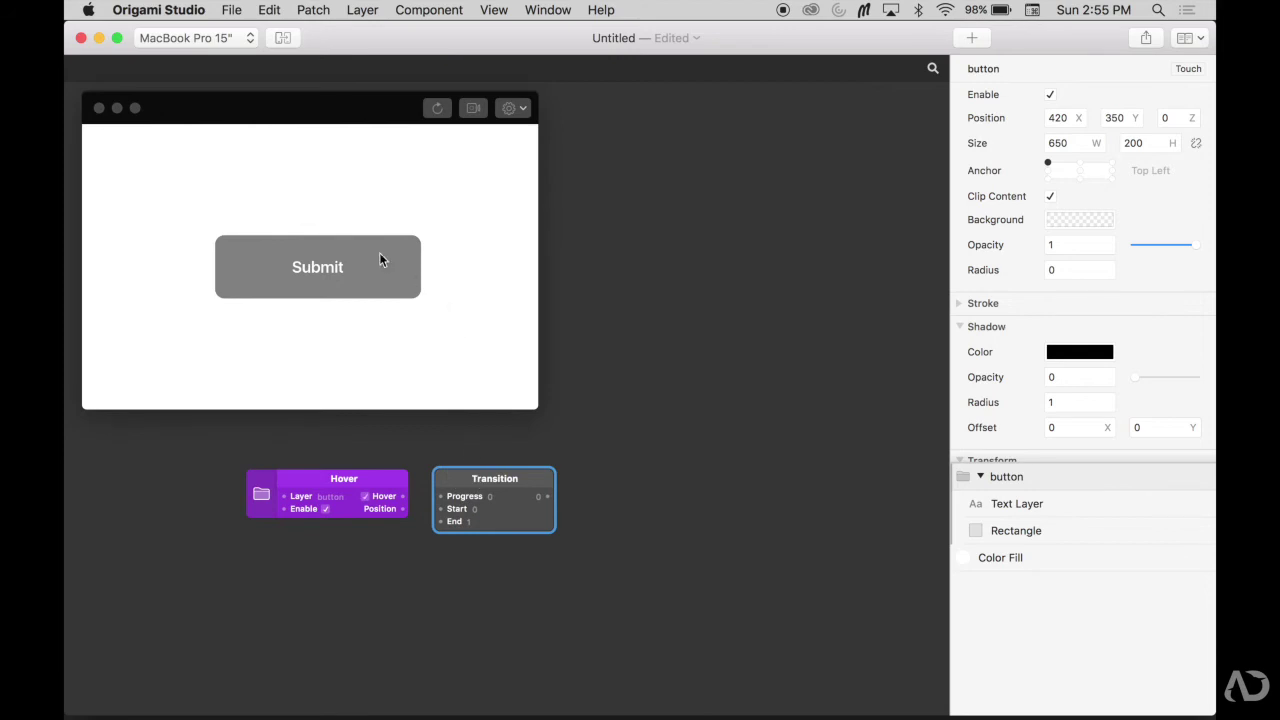
right_click(514, 528)
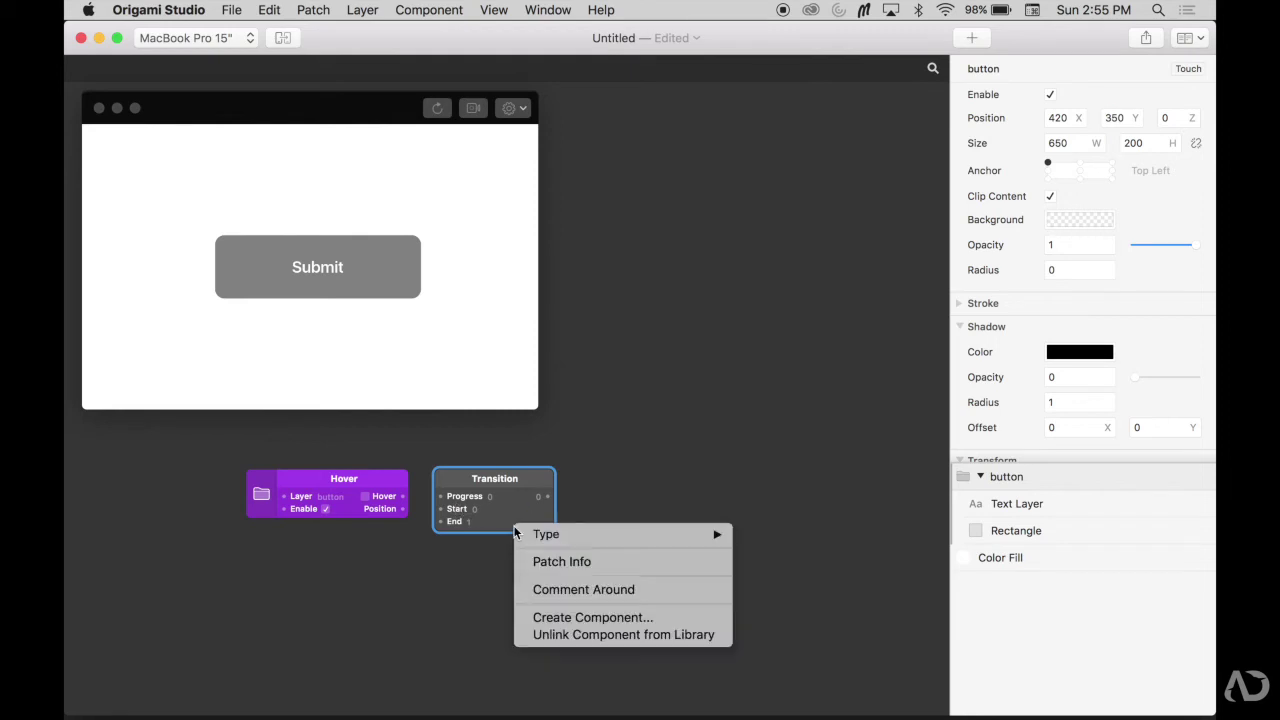
mouse_move(620, 534)
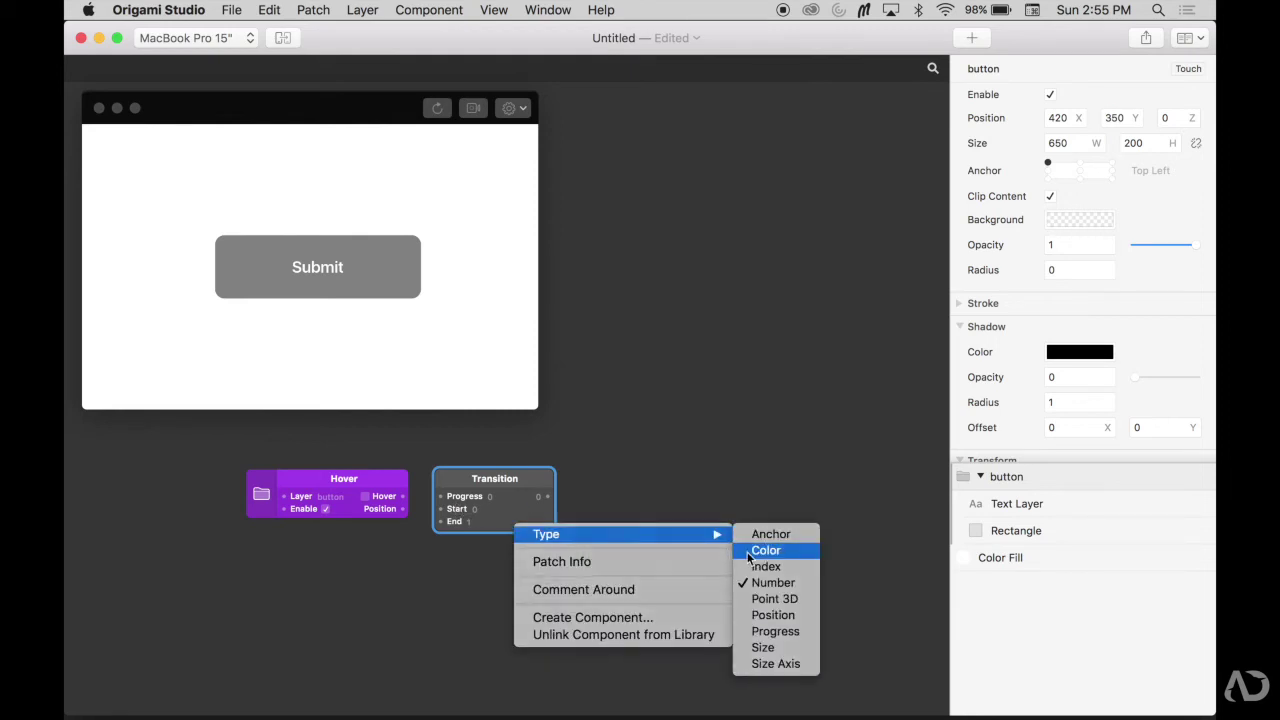
click(749, 551)
- Set the Transition's start colour to deep blue 0063D6
click(474, 509)
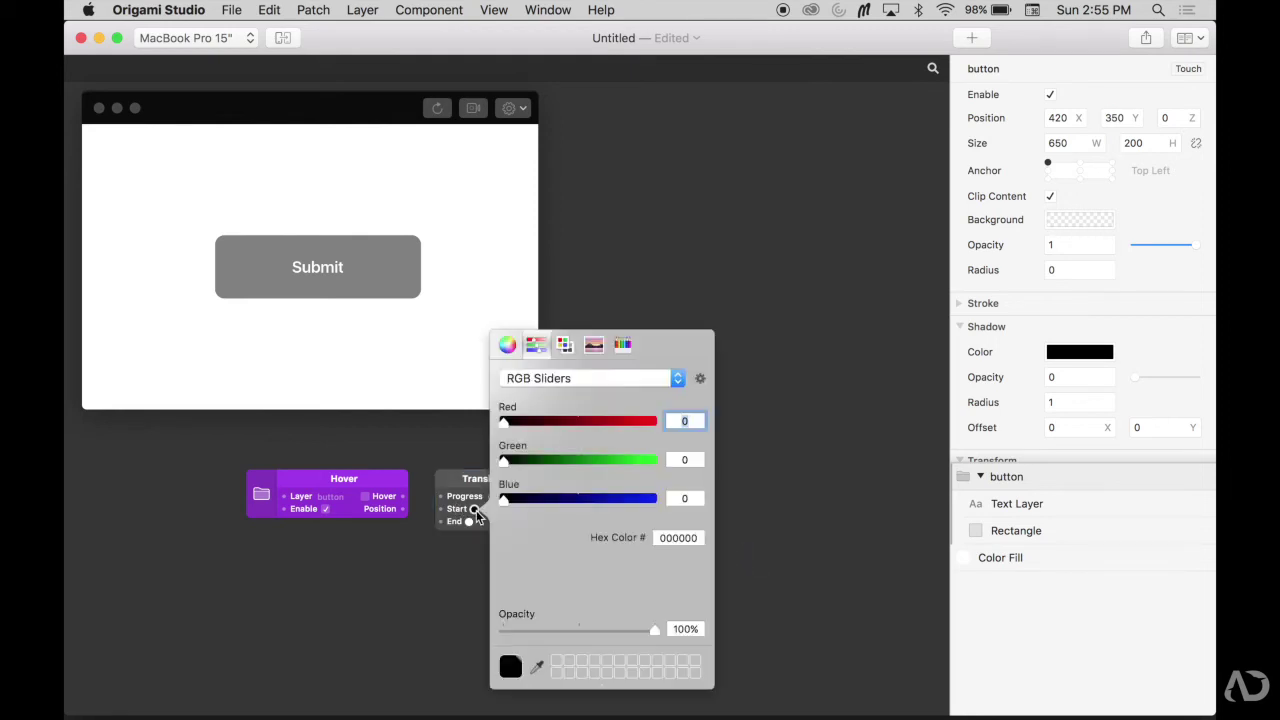
drag(610, 498, 628, 498)
click(535, 462)
drag(535, 462, 562, 467)
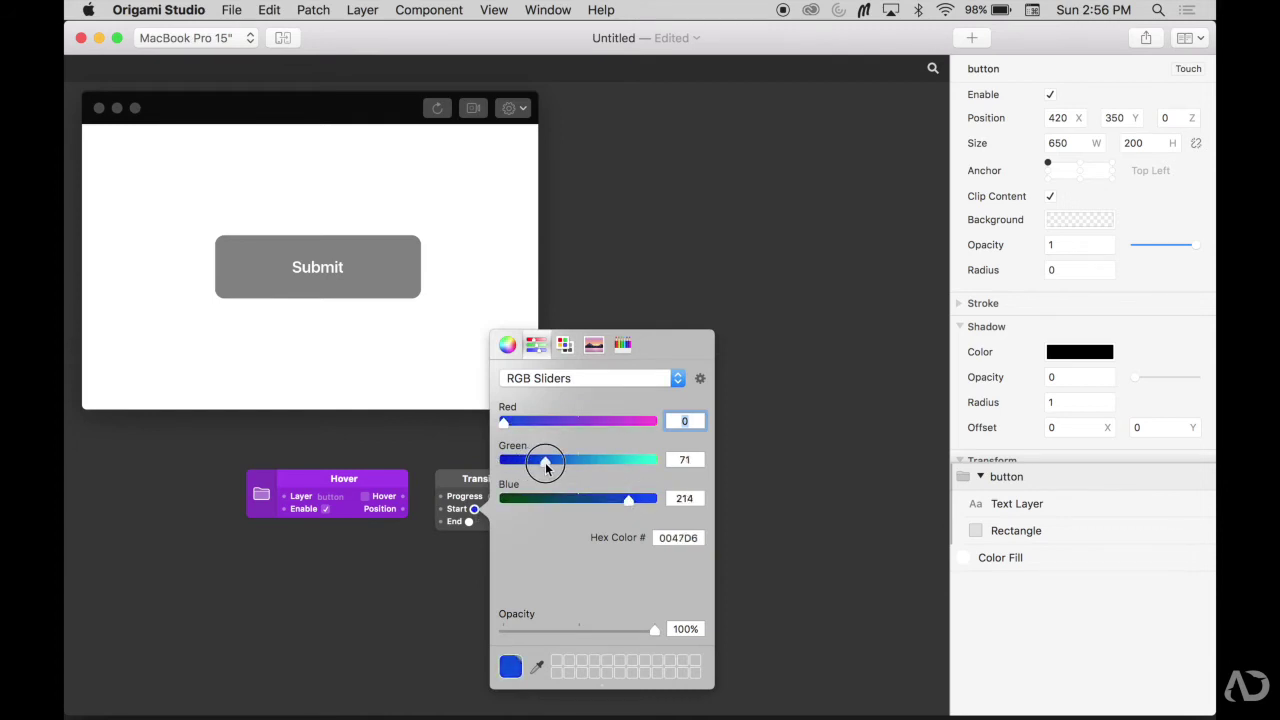
click(751, 463)
- Set the Transition's end colour to a lighter sky blue
click(469, 521)
drag(525, 441, 503, 436)
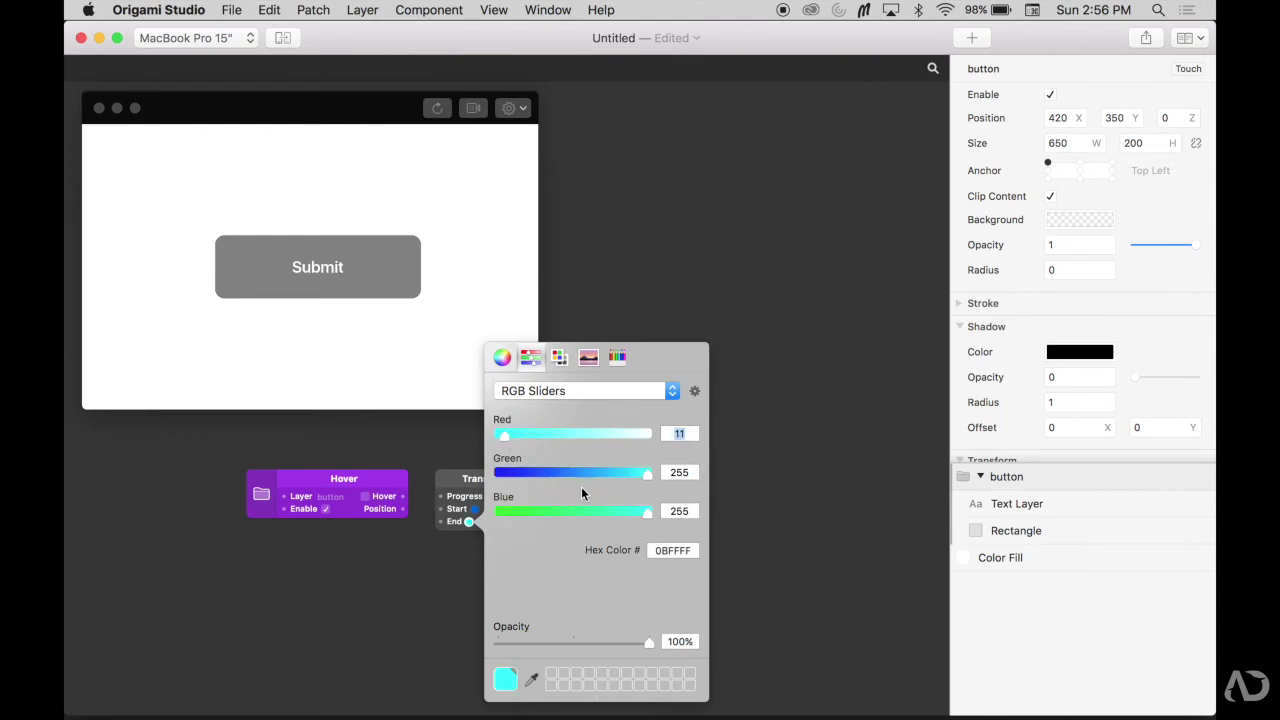
drag(614, 472, 601, 477)
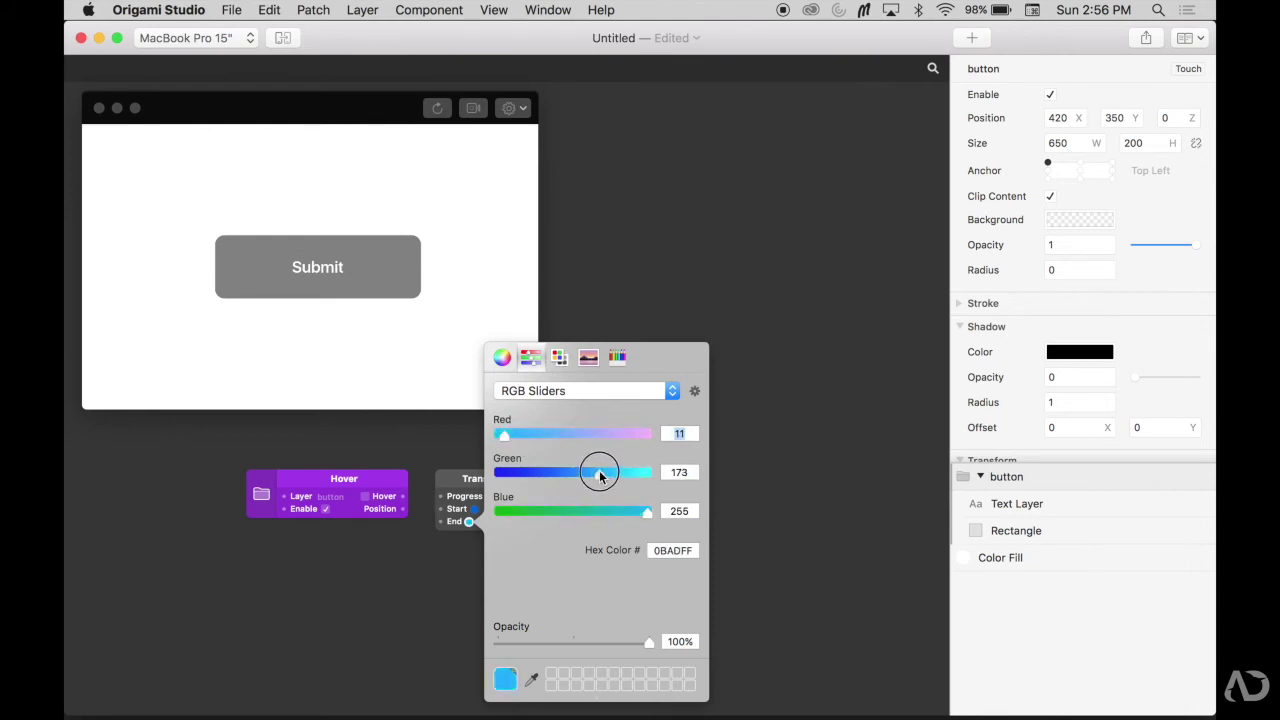
drag(601, 477, 590, 474)
click(733, 489)
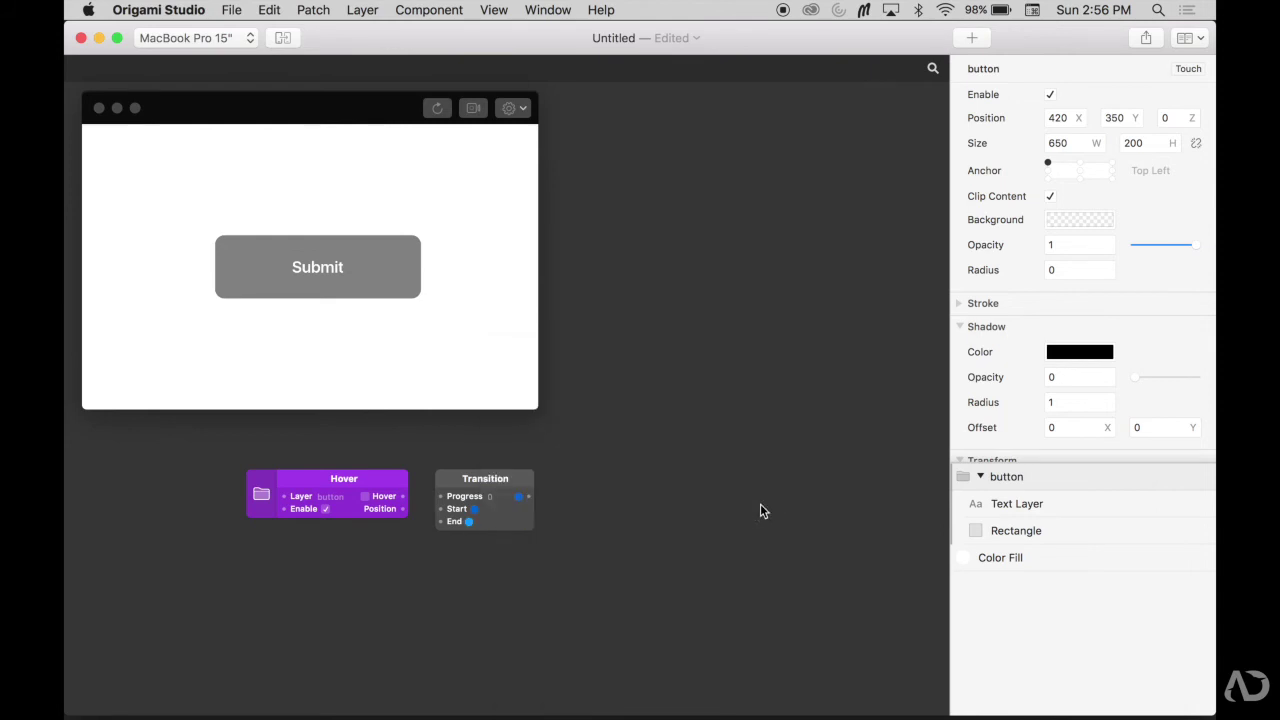
click(1022, 531)
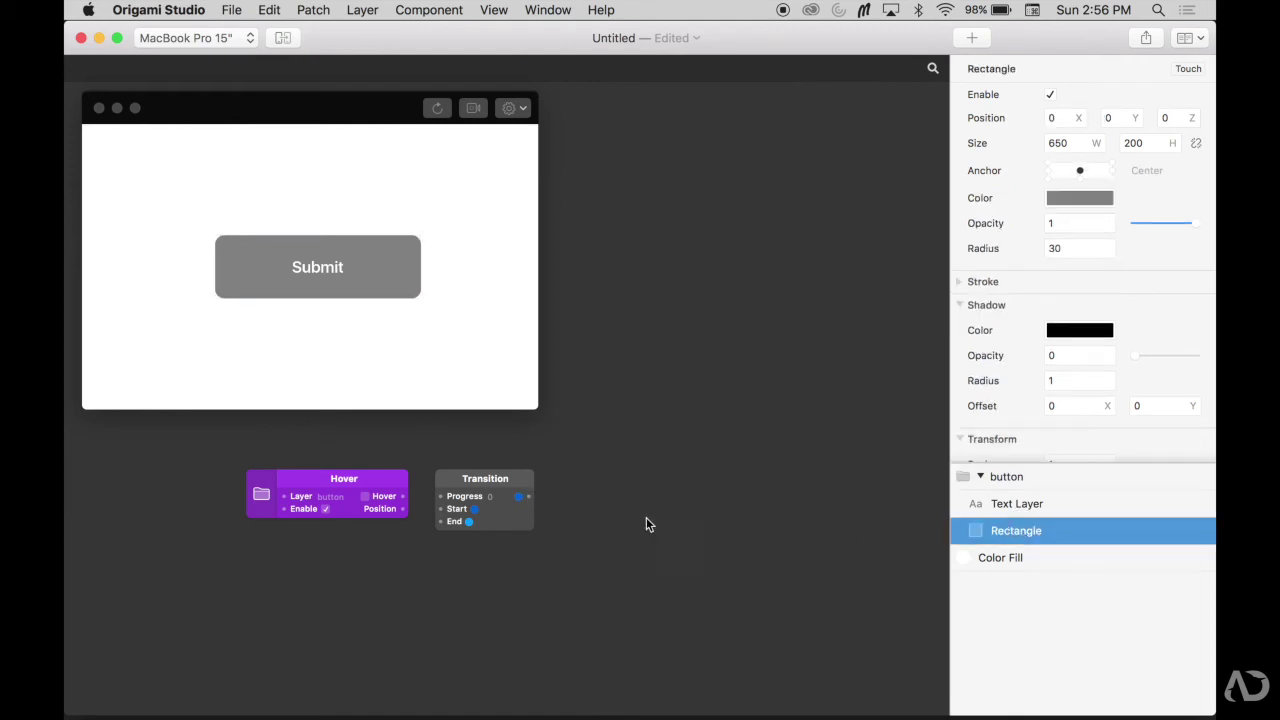
- Wire the Transition output to the Rectangle's Color and Hover into Transition Progress
click(530, 500)
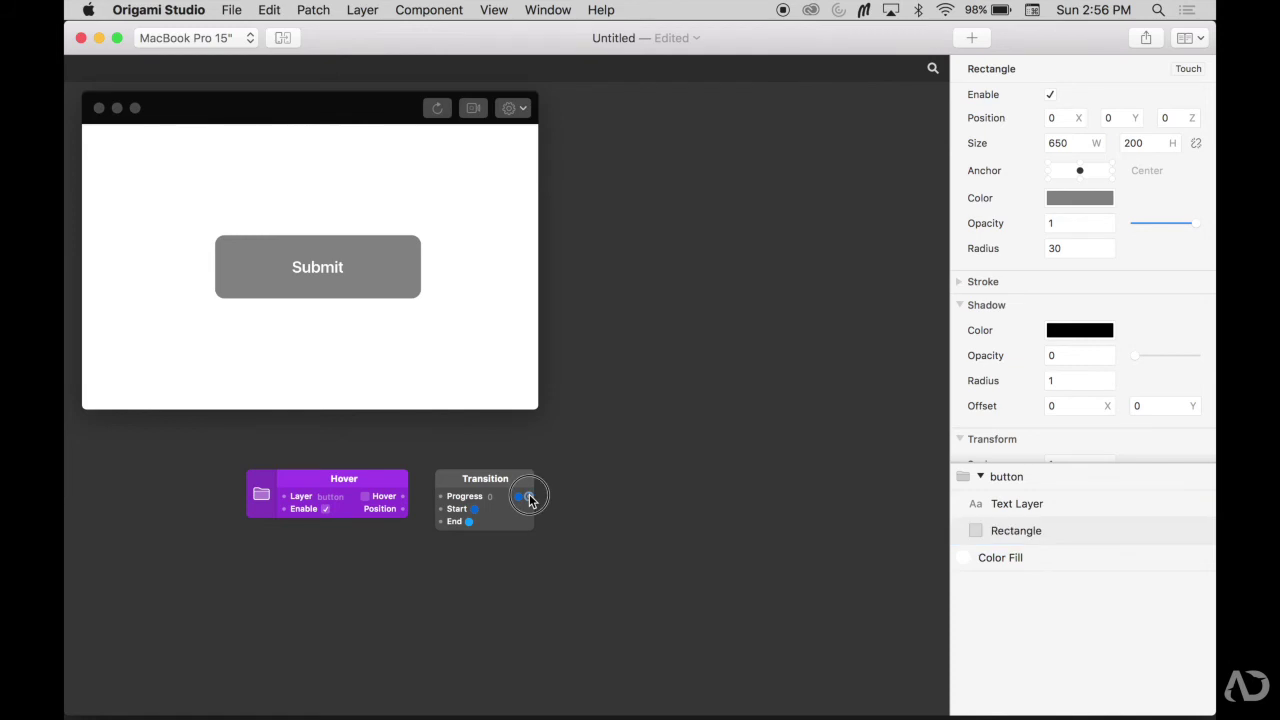
drag(530, 498, 960, 201)
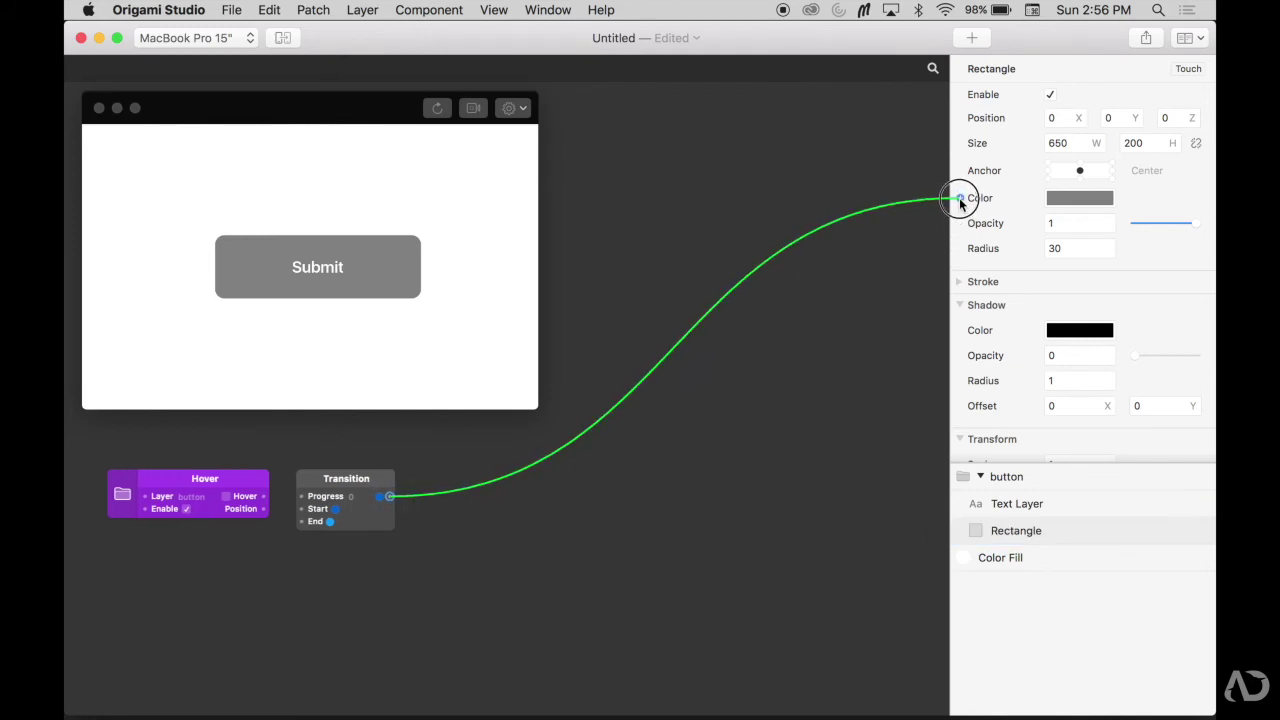
scroll(790, 349, left, 3)
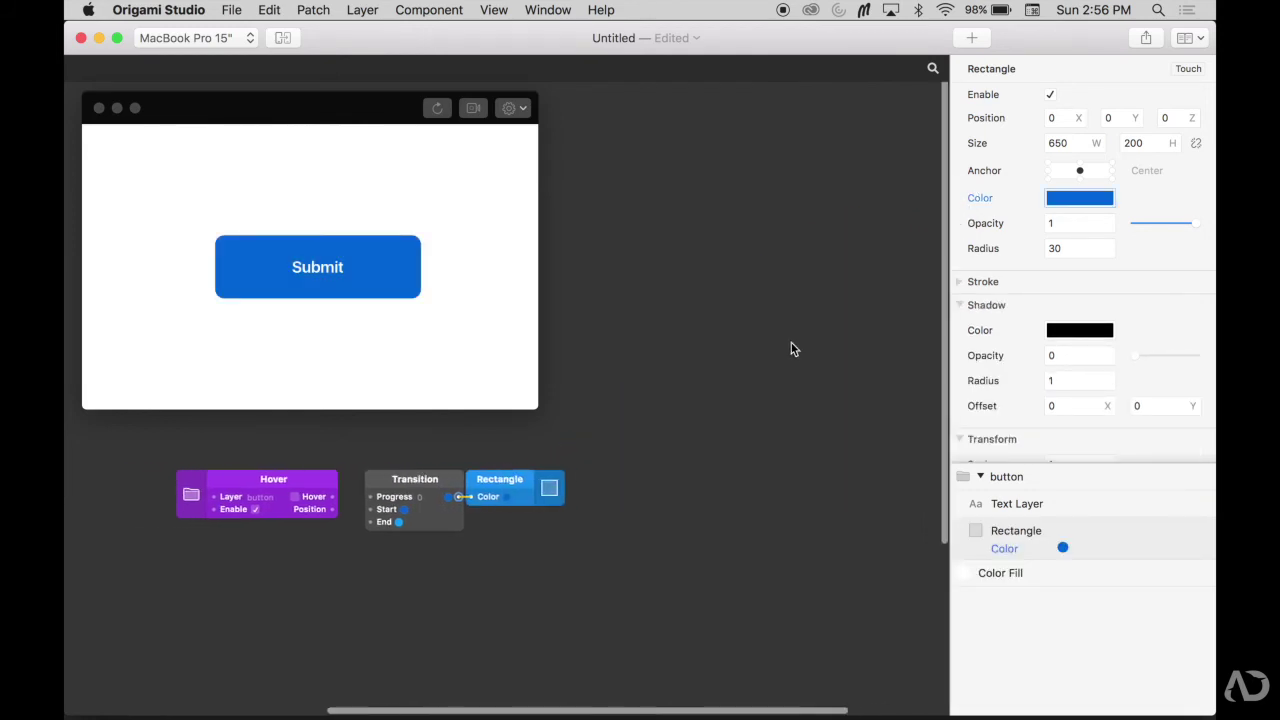
scroll(791, 349, left, 2)
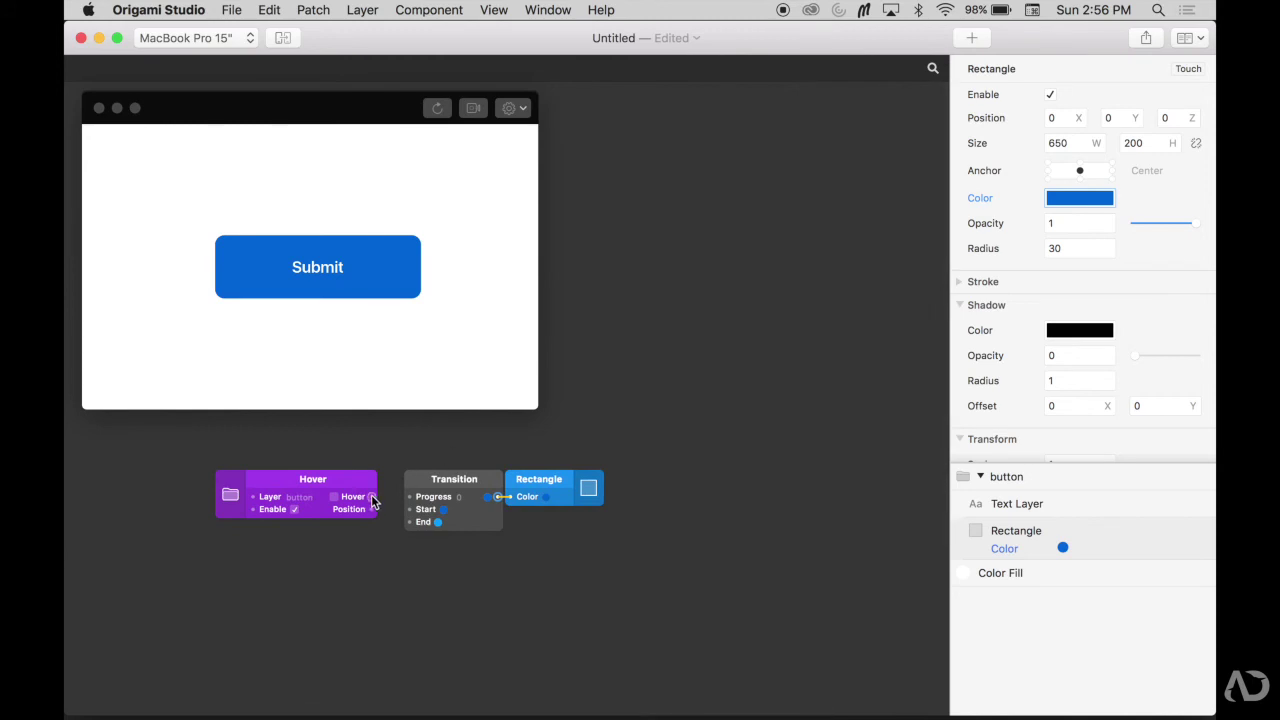
drag(371, 497, 410, 498)
- Add a Classic Animation patch under the Transition with curve Quadratic Out
double_click(375, 581)
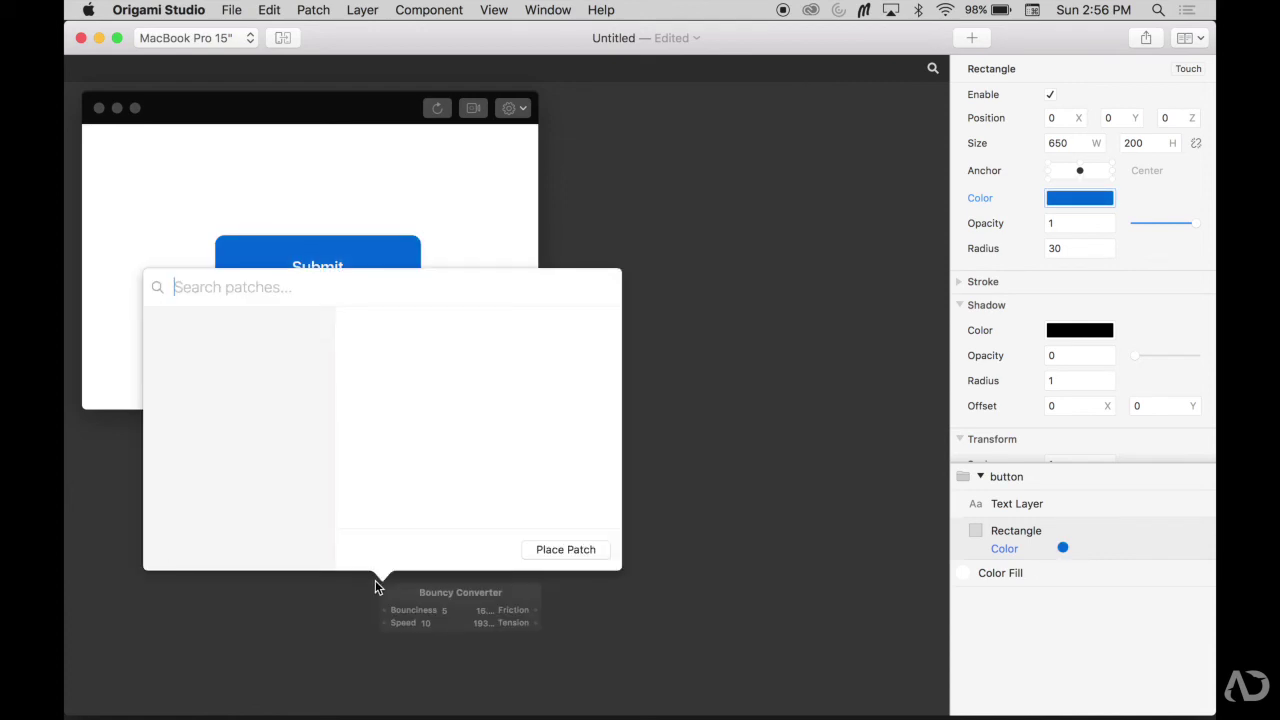
text(an)
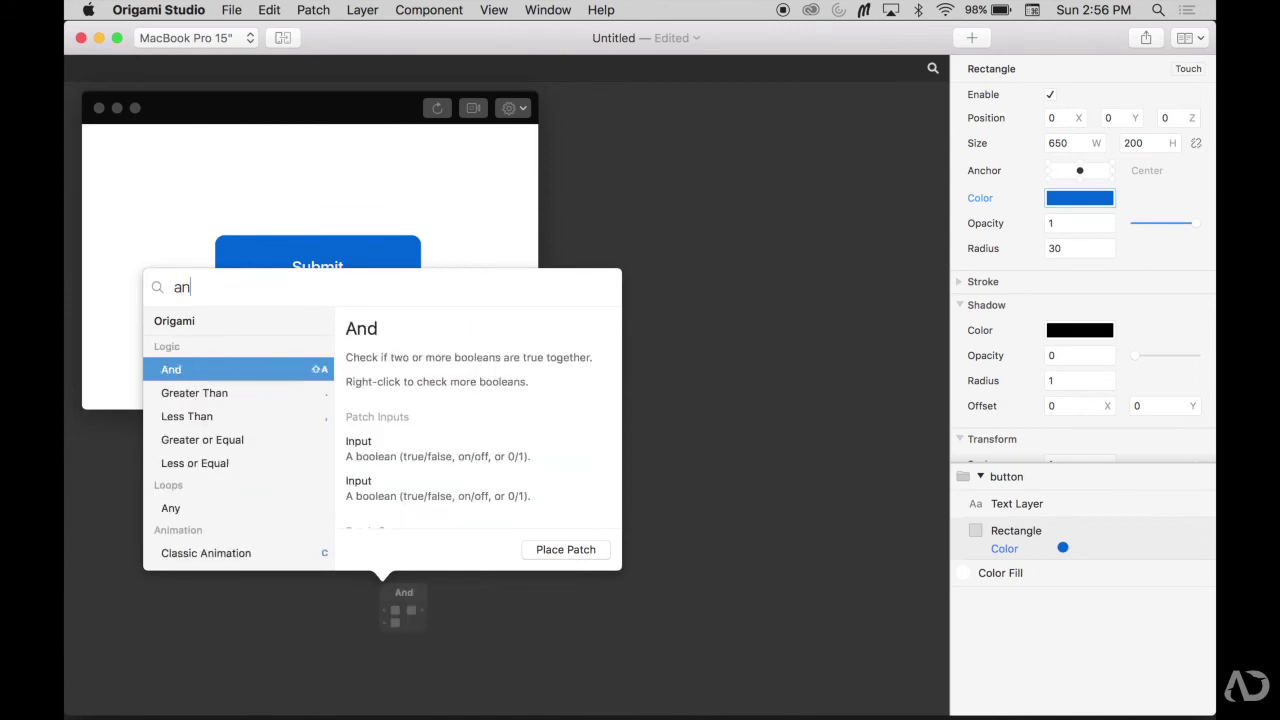
text(im)
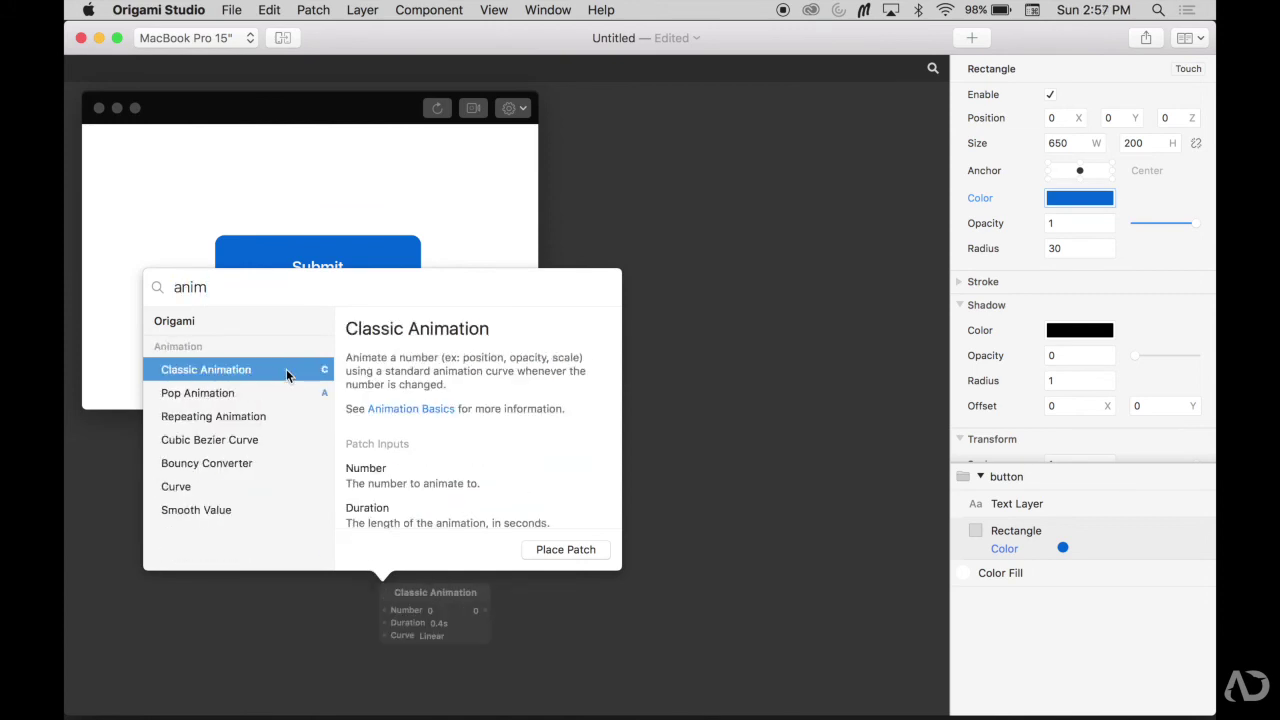
click(537, 551)
drag(469, 595, 469, 557)
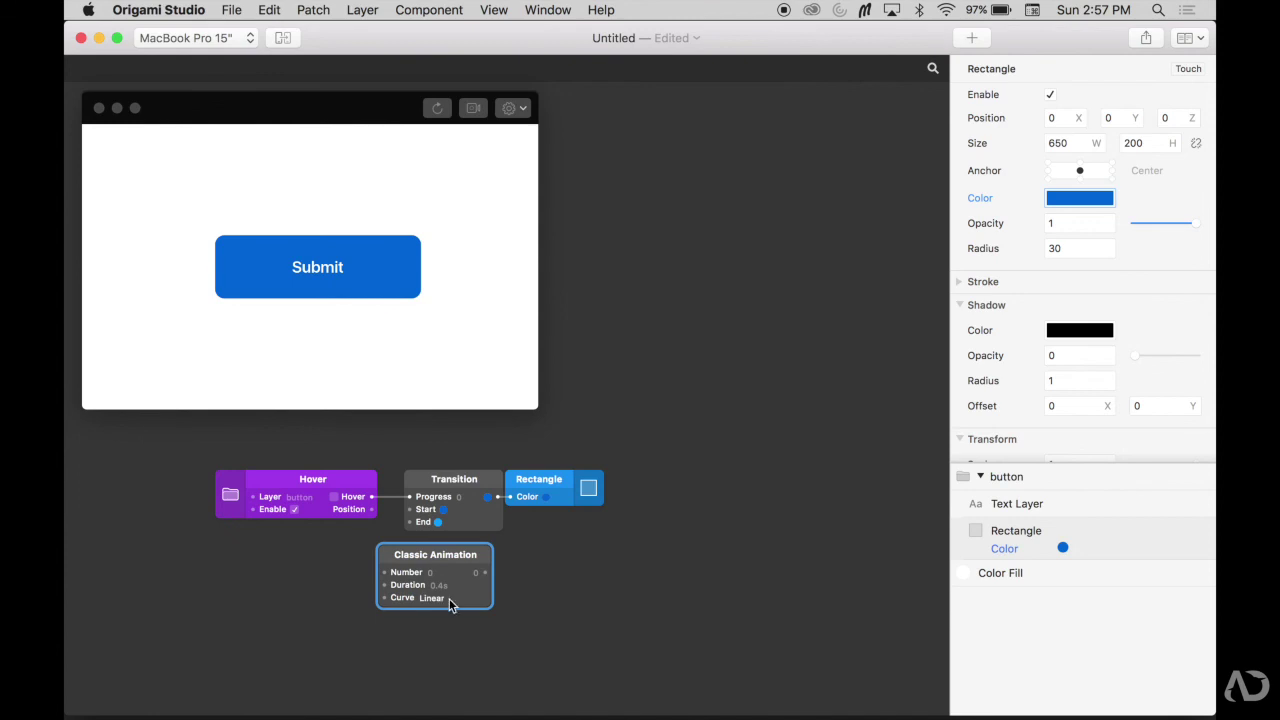
click(449, 599)
mouse_move(490, 712)
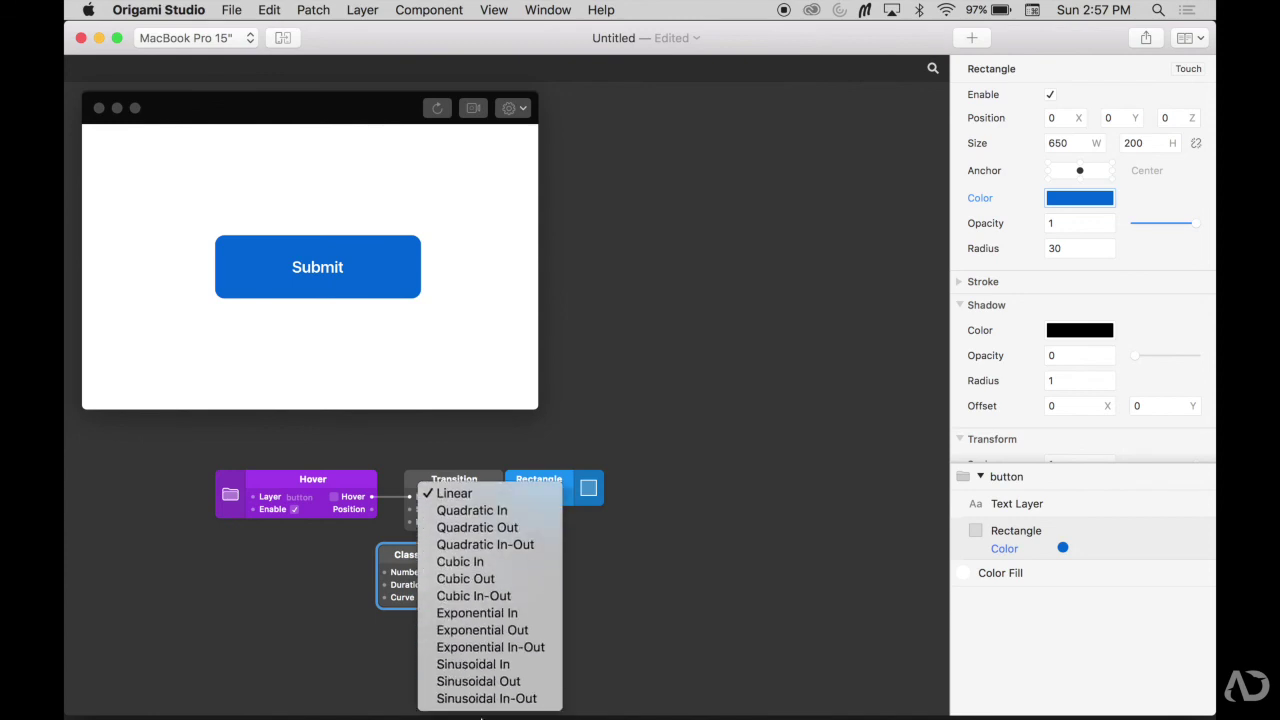
click(540, 529)
- Wire Hover into the animation's Number and its output into Transition Progress, realigning patches
drag(371, 496, 384, 572)
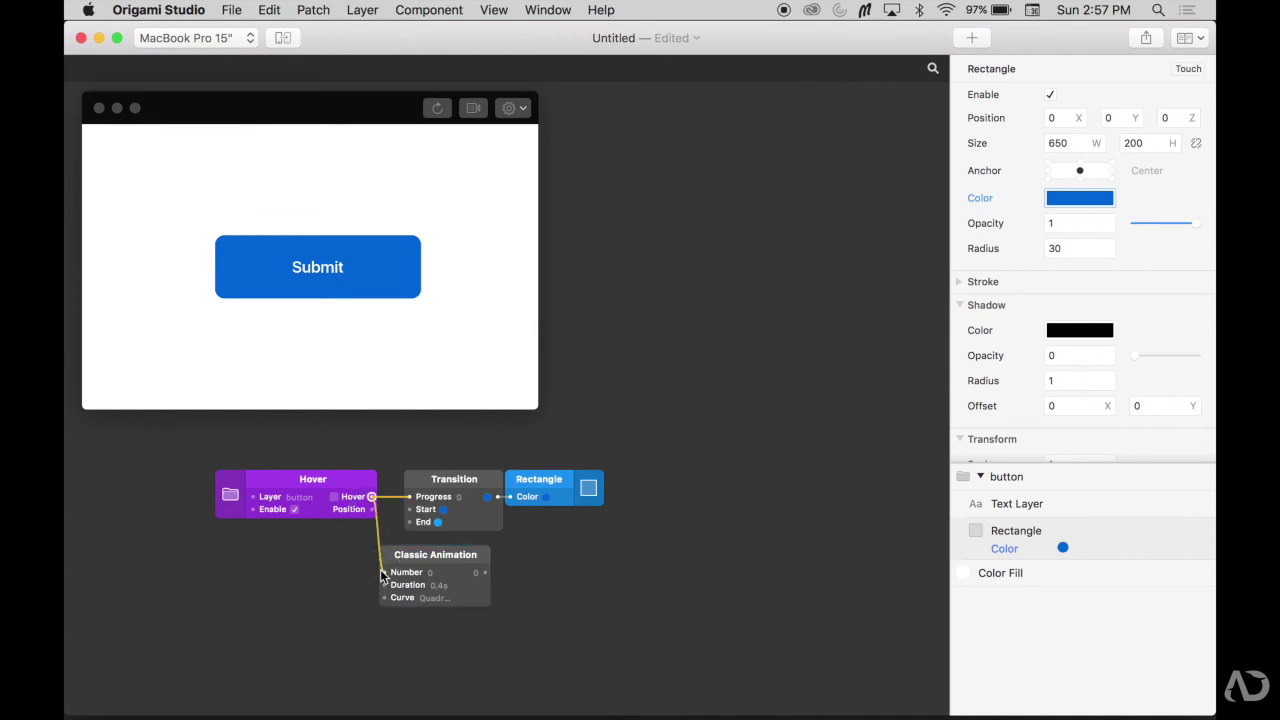
drag(485, 572, 409, 496)
mouse_move(543, 529)
mouse_down()
mouse_move(465, 481)
mouse_move(566, 482)
mouse_up()
drag(469, 550, 471, 475)
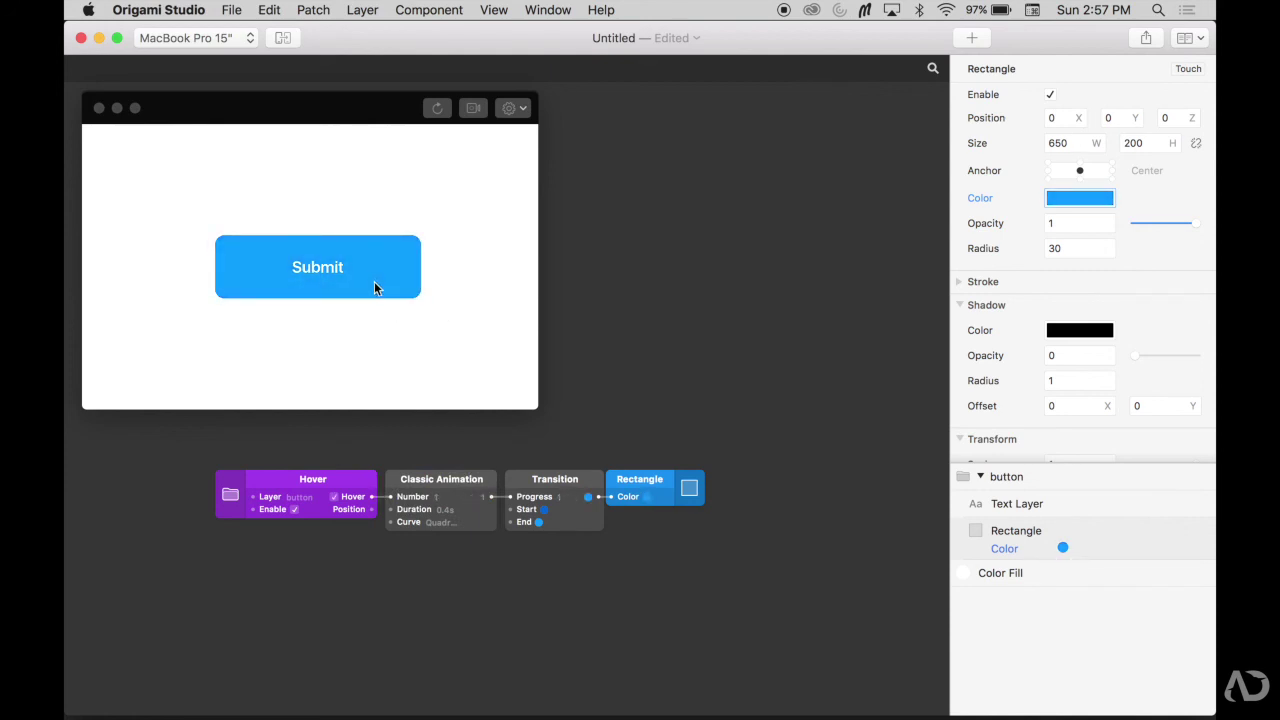
click(440, 500)
- Change the Classic Animation's Duration field from its default to 0.2
double_click(443, 510)
text(0.2)
click(490, 606)
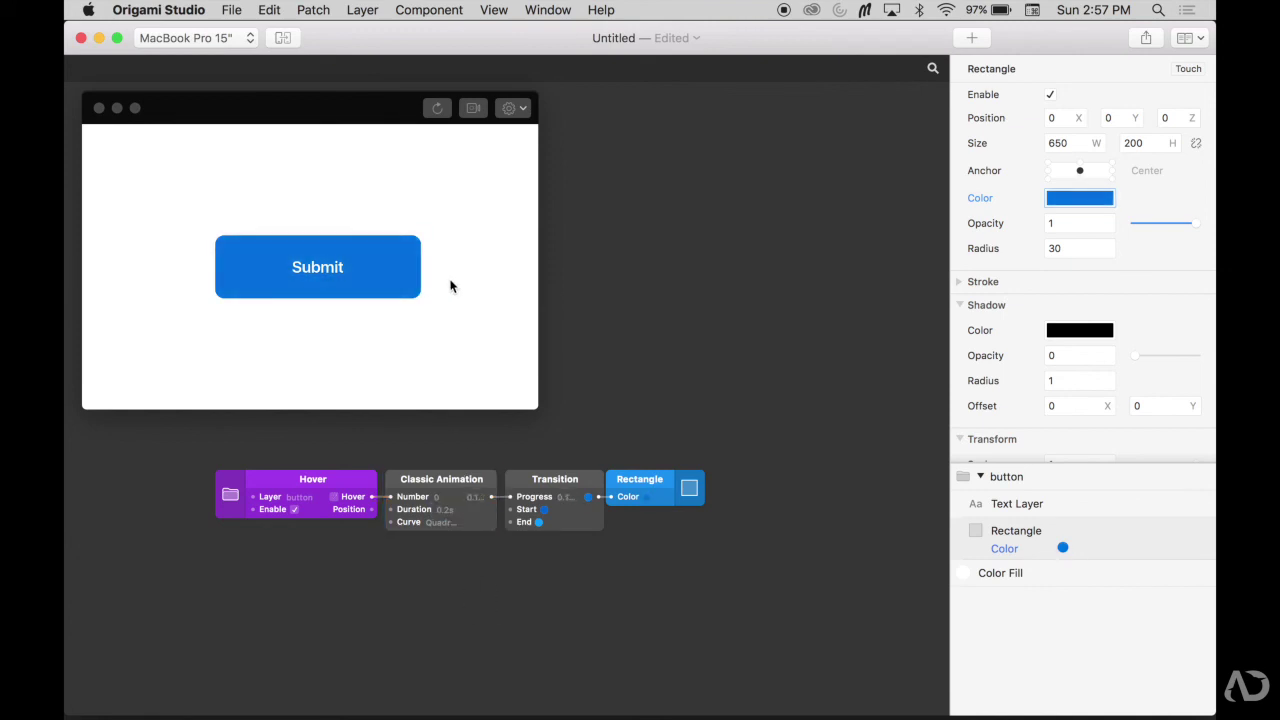